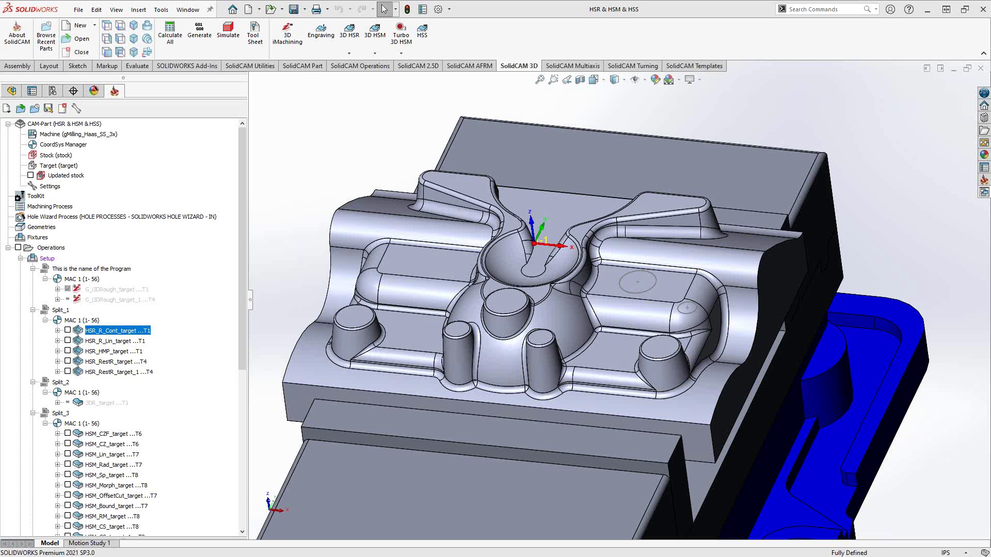
Examine the 3D HSR roughing strategies and the milling operation types that can be added to the setup
left_click(326, 160)
left_click(361, 66)
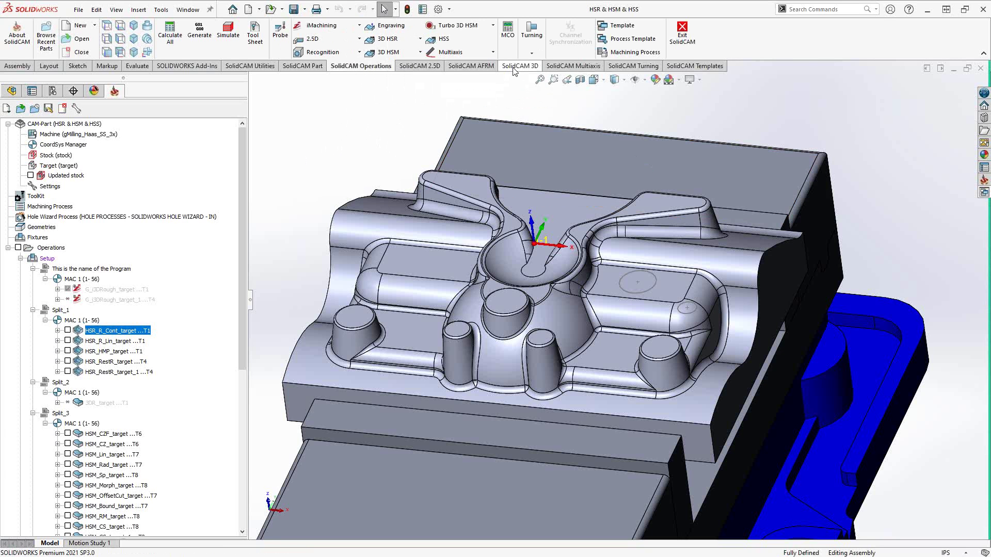
left_click(519, 66)
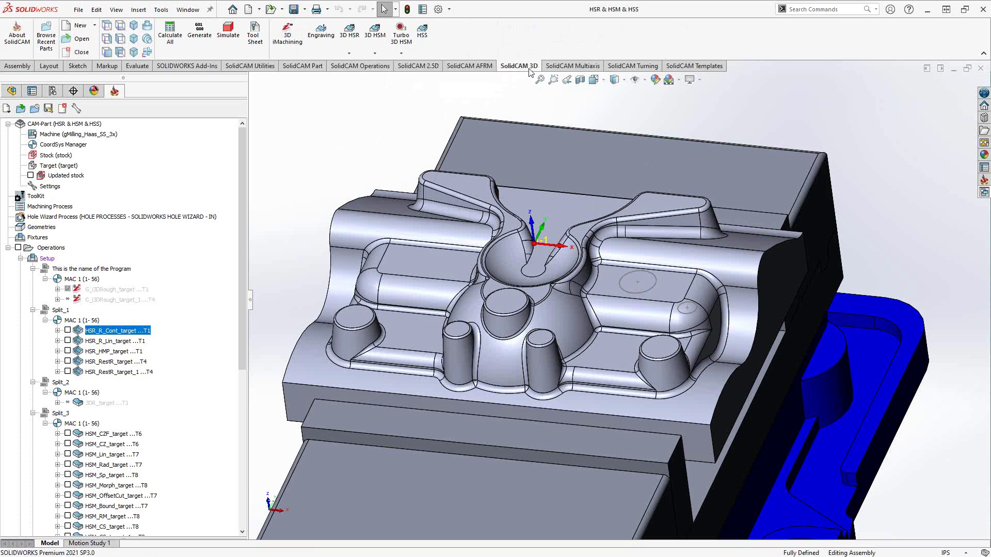
left_click(349, 55)
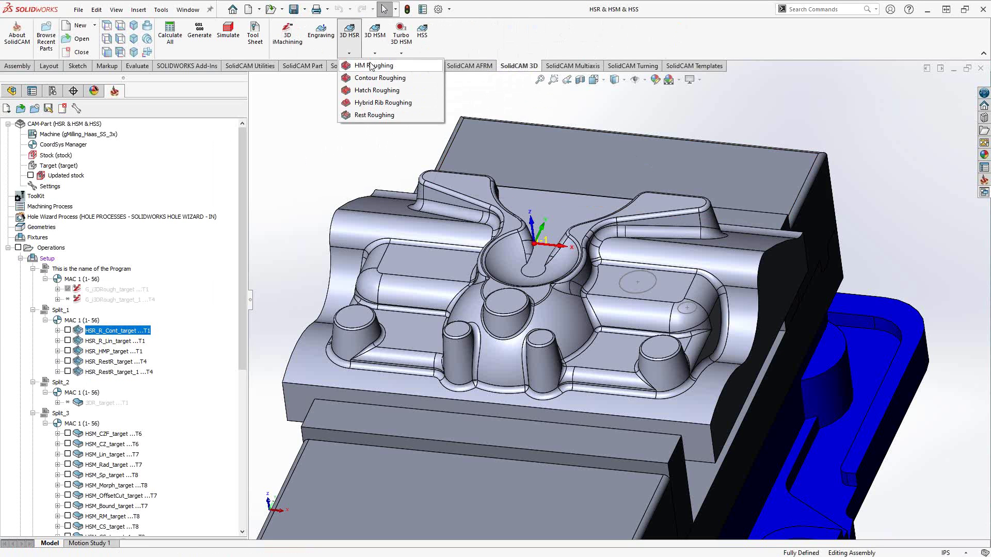
left_click(297, 168)
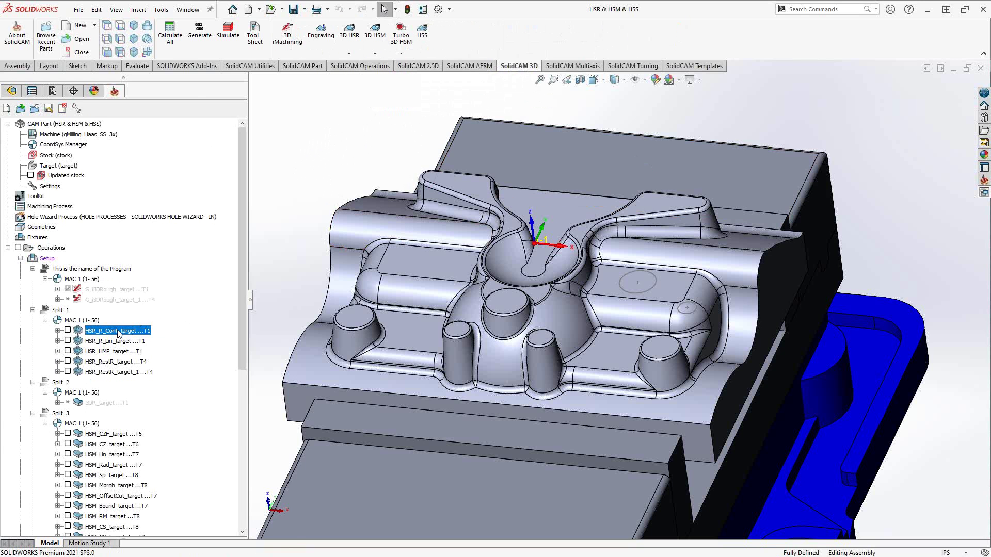
right_click(118, 331)
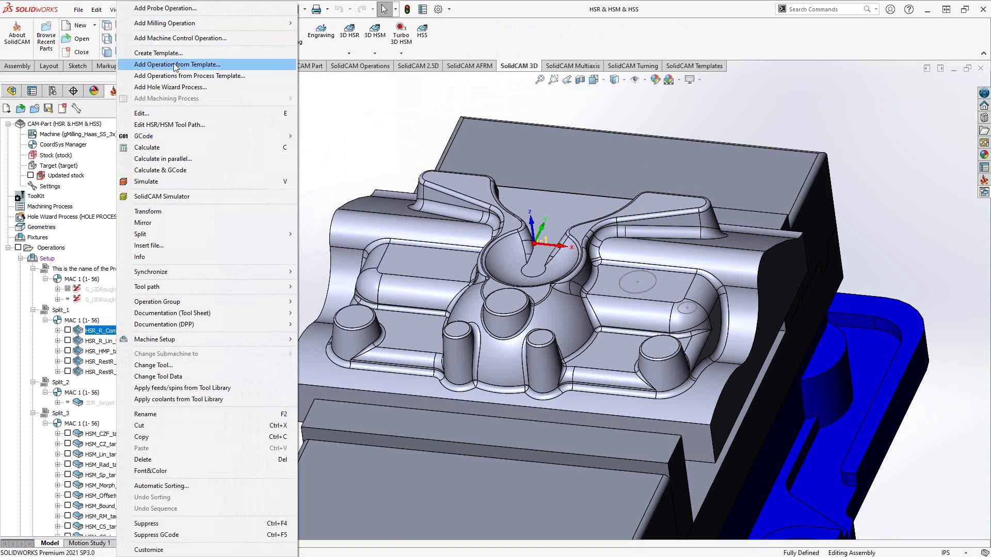
mouse_move(234, 23)
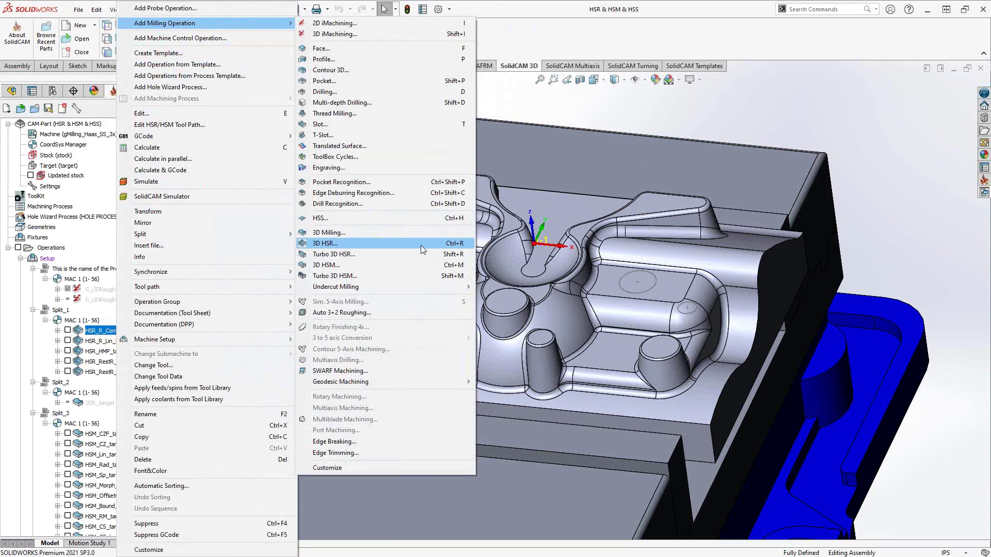
left_click(365, 245)
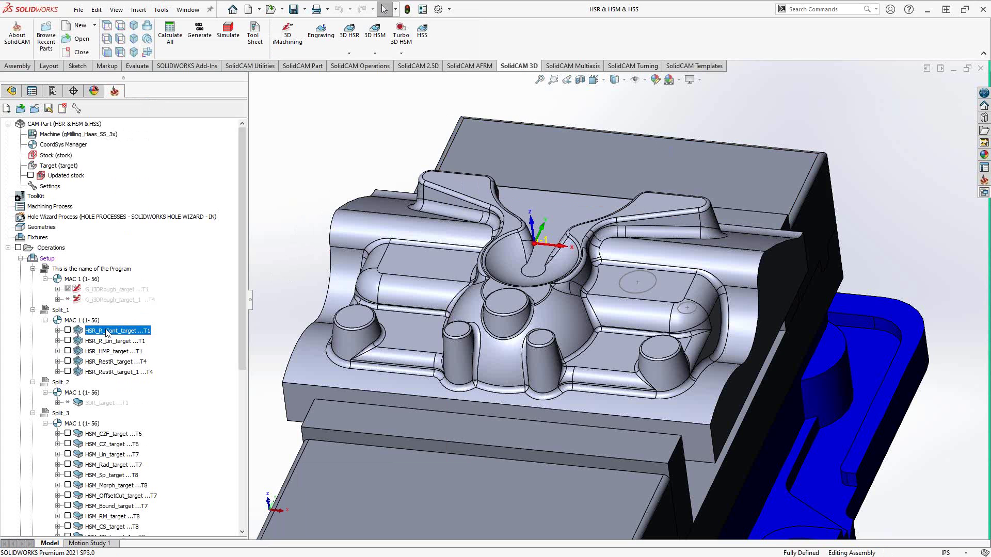
Open the HSR_R_Cont_target operation for editing and inspect how its 3D target geometry is defined
double_click(105, 331)
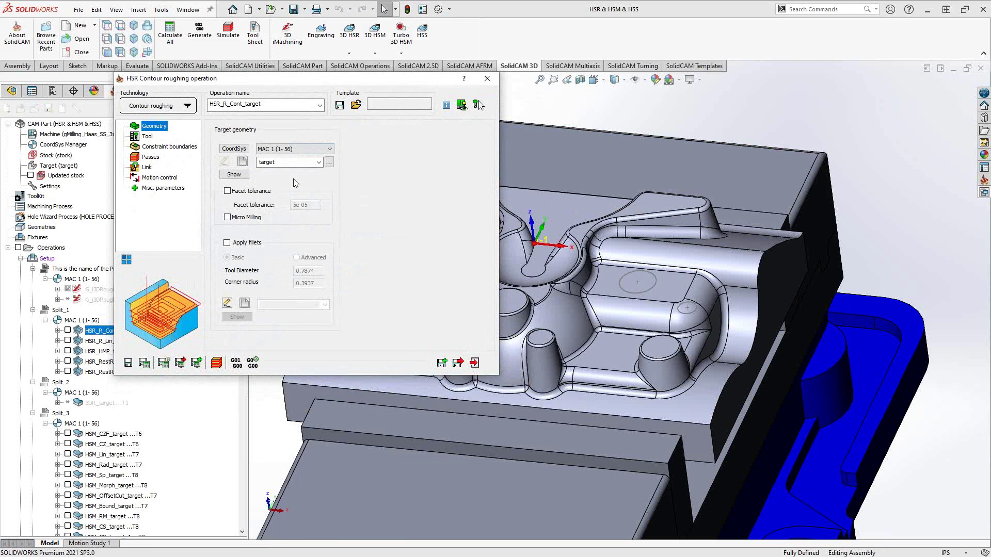
left_click(242, 161)
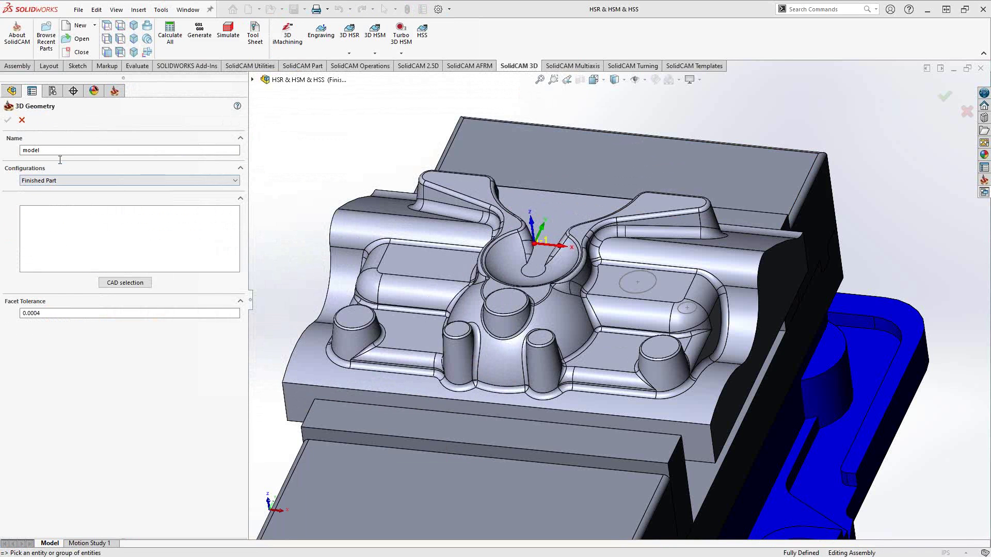
left_click(7, 120)
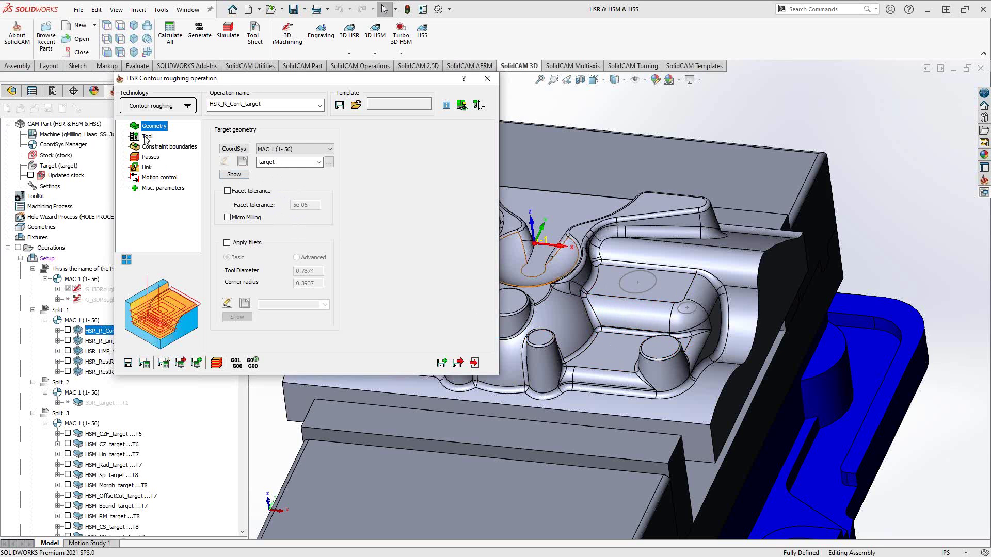
Inspect the end mill in the tool kit and the feed and spin data of the contour roughing operation
left_click(147, 137)
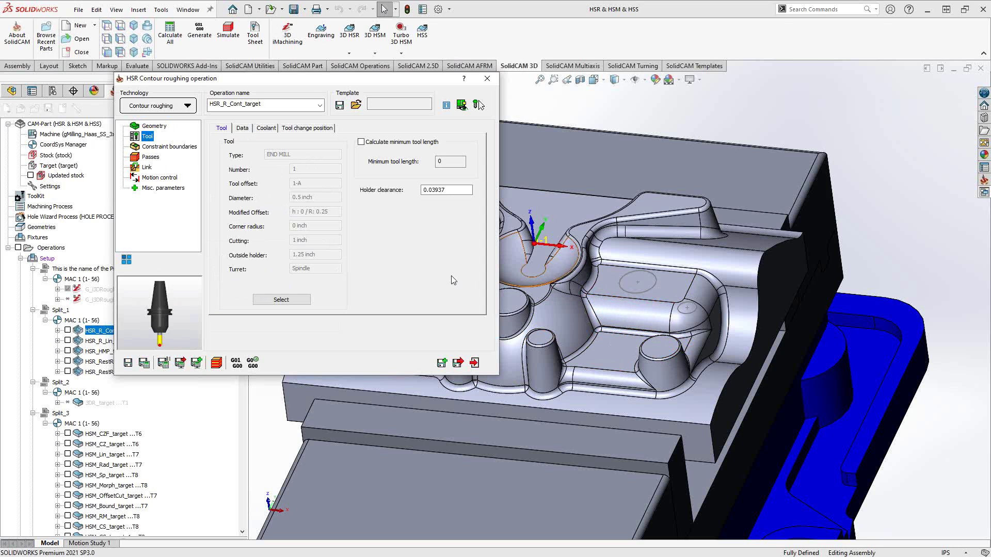
left_click(299, 299)
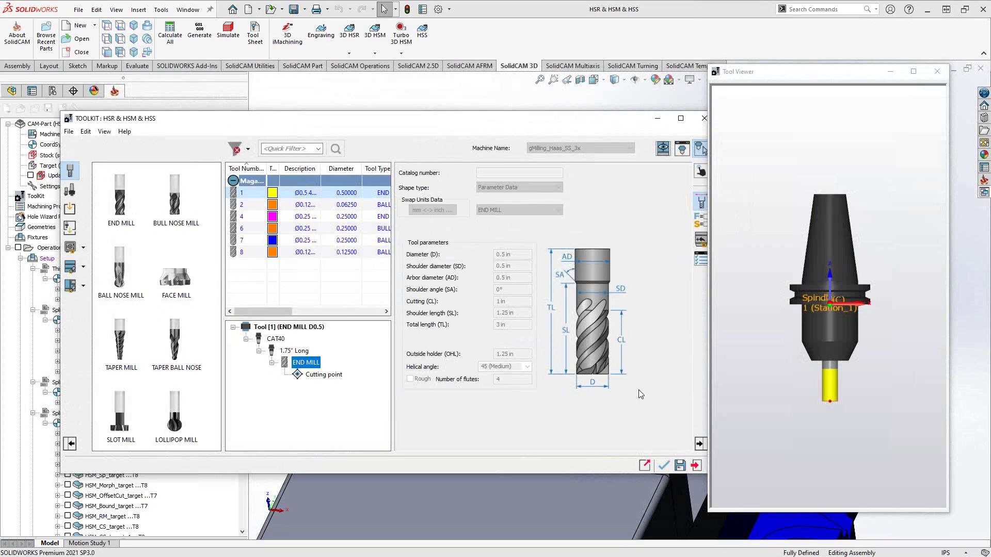
left_click(696, 465)
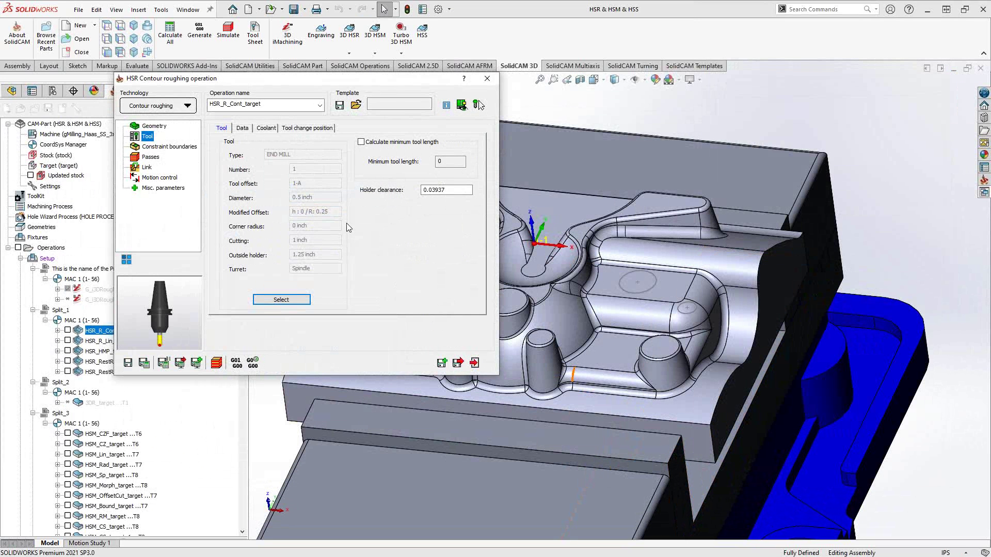
left_click(242, 129)
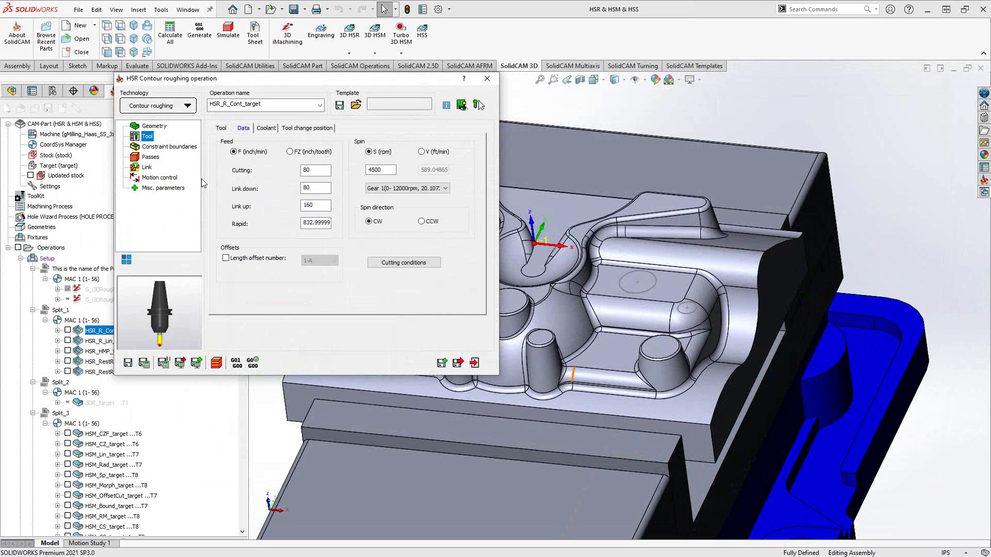
Preview the automatically created constraint boundary around the target geometry on the model
left_click(150, 147)
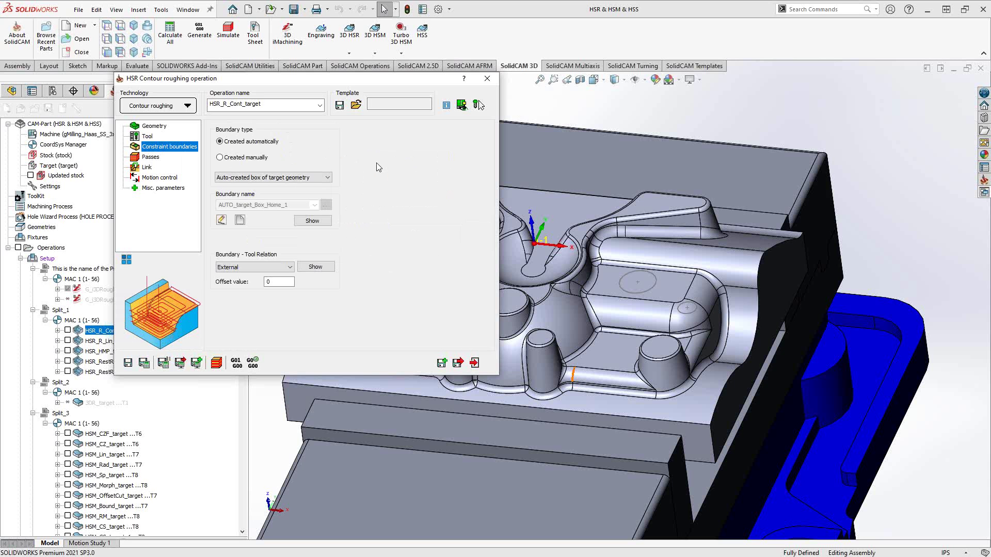
left_click(323, 221)
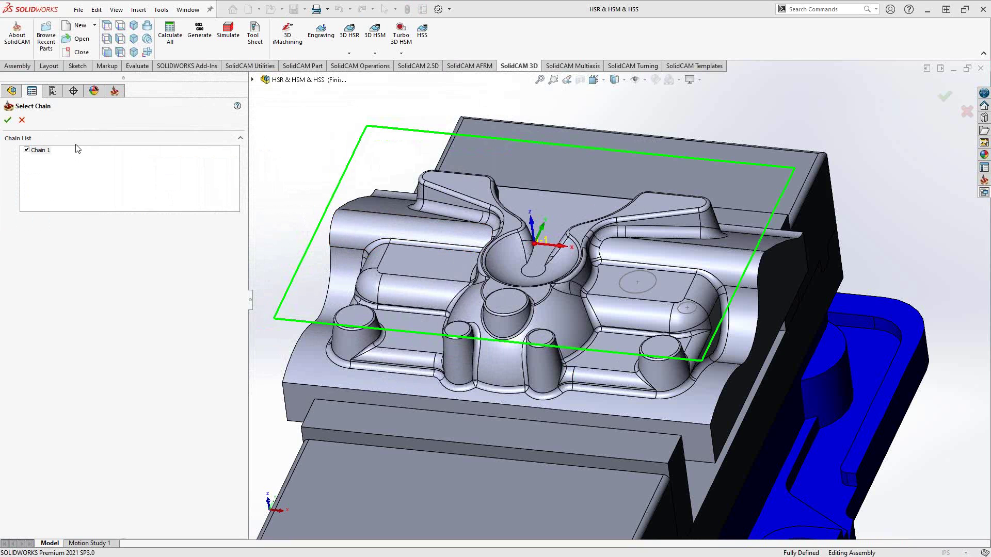
left_click(22, 121)
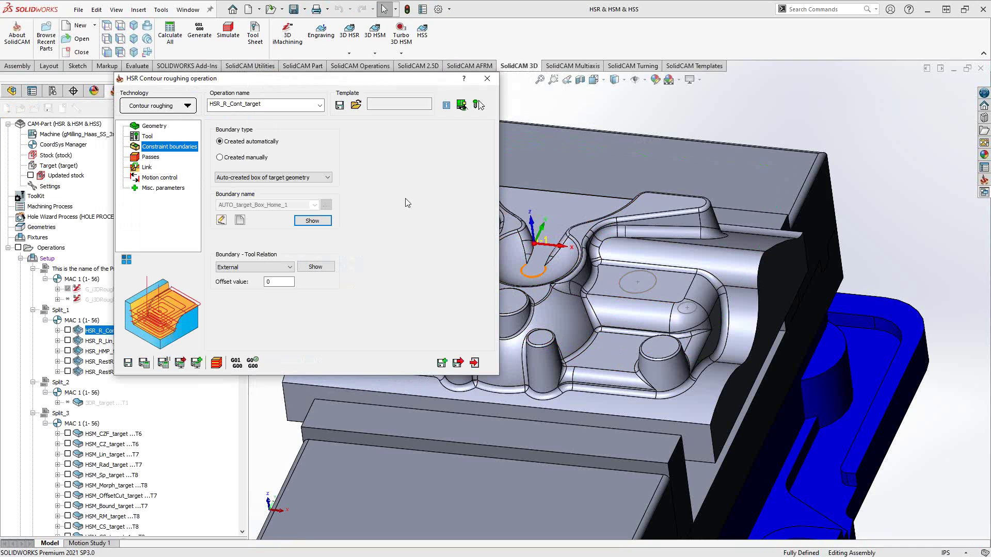
Compare the automatic and manual constraint boundary types, leaving the boundary set to Created automatically
left_click(326, 177)
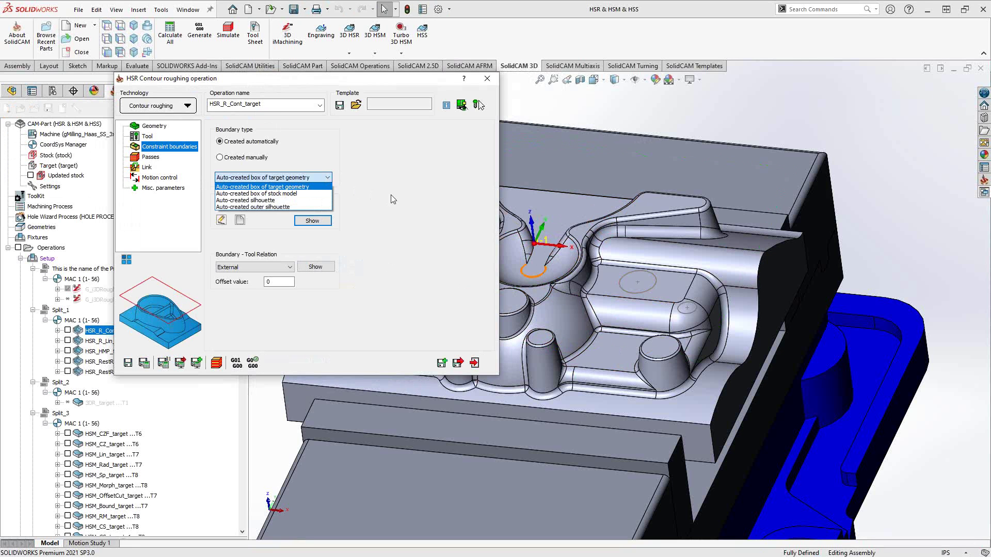
left_click(326, 178)
left_click(259, 157)
left_click(287, 176)
left_click(290, 174)
left_click(268, 143)
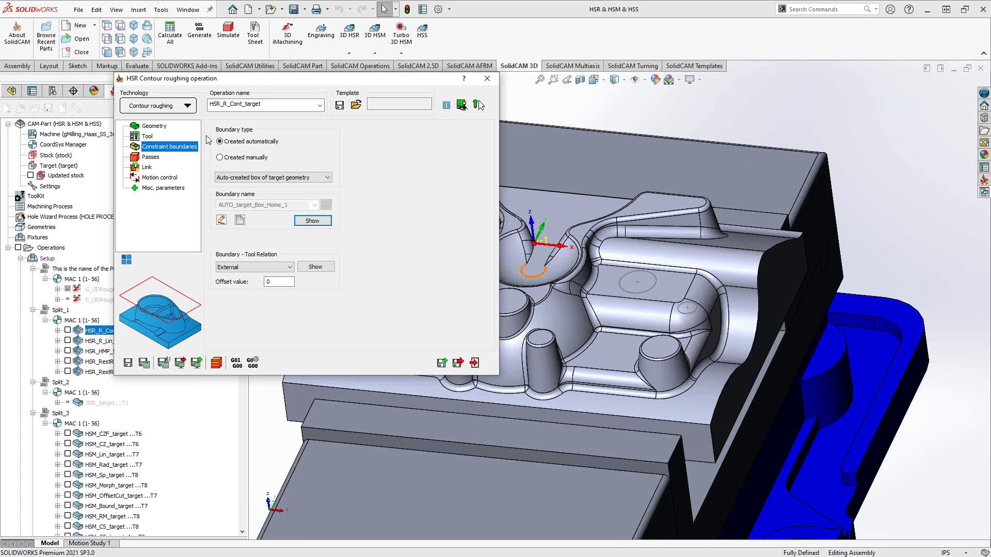
Review the wall and floor offsets, tolerance, step down and minimum offset of the roughing passes
left_click(148, 158)
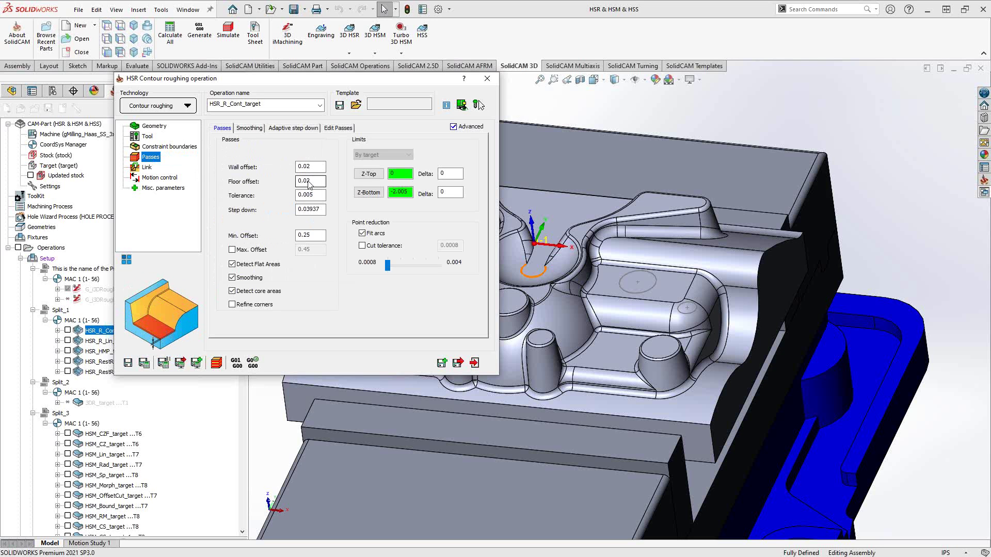
left_click(318, 195)
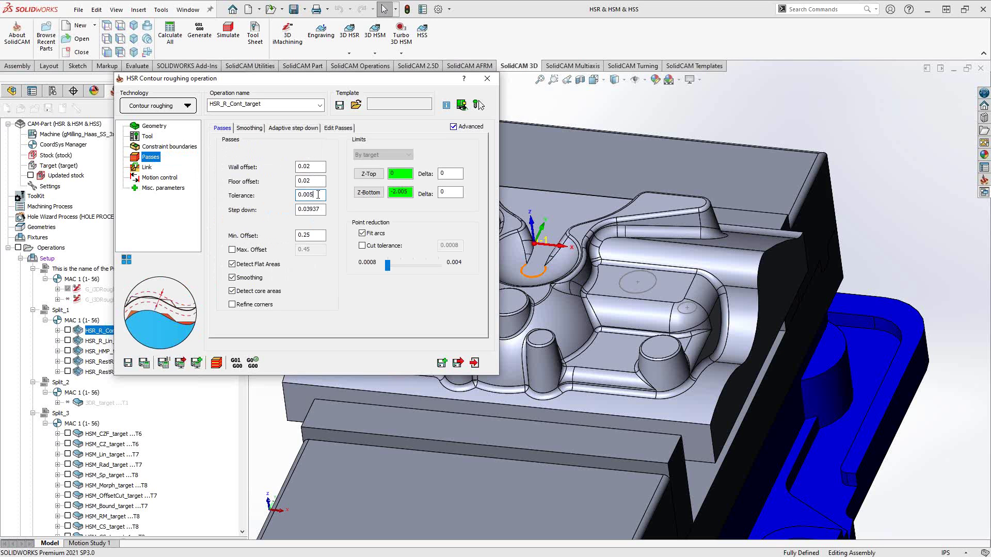
left_click(320, 209)
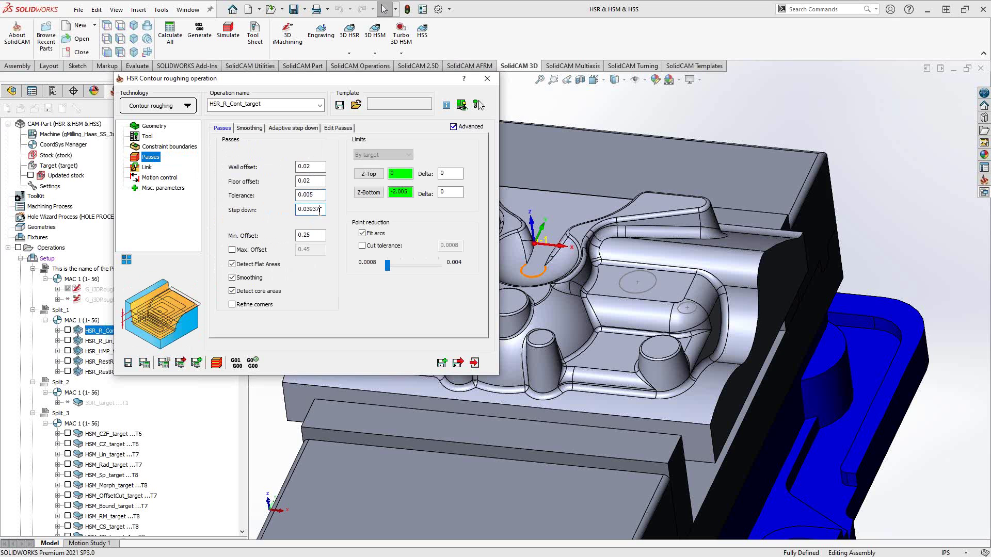
left_click(316, 236)
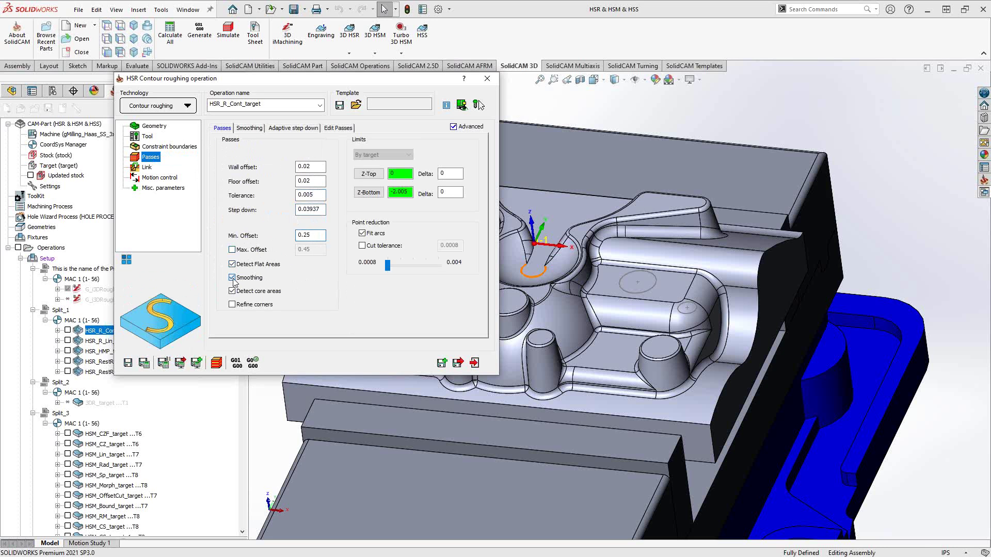
Toggle the Smoothing and Refine corners options of the passes and restore each to its original state
left_click(233, 279)
left_click(233, 278)
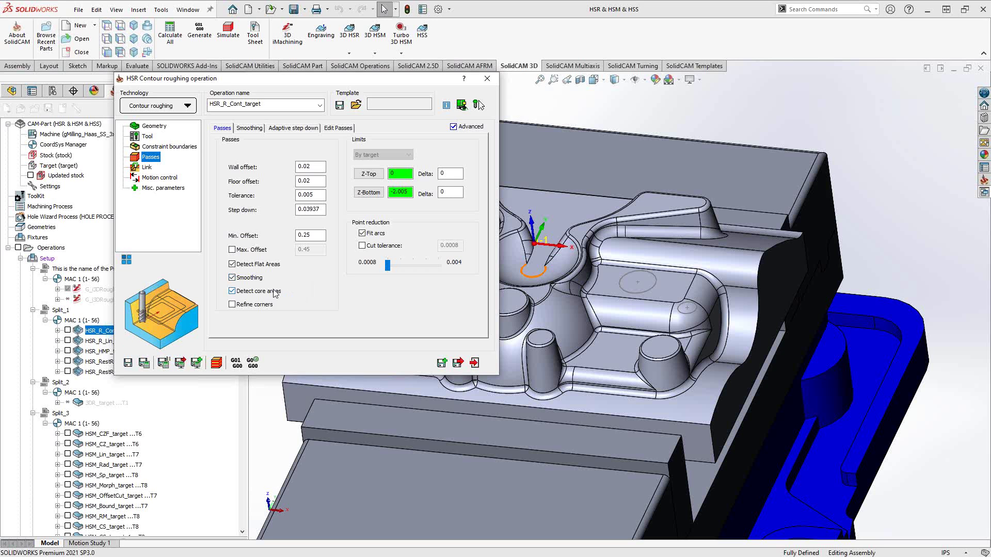
left_click(232, 305)
left_click(232, 305)
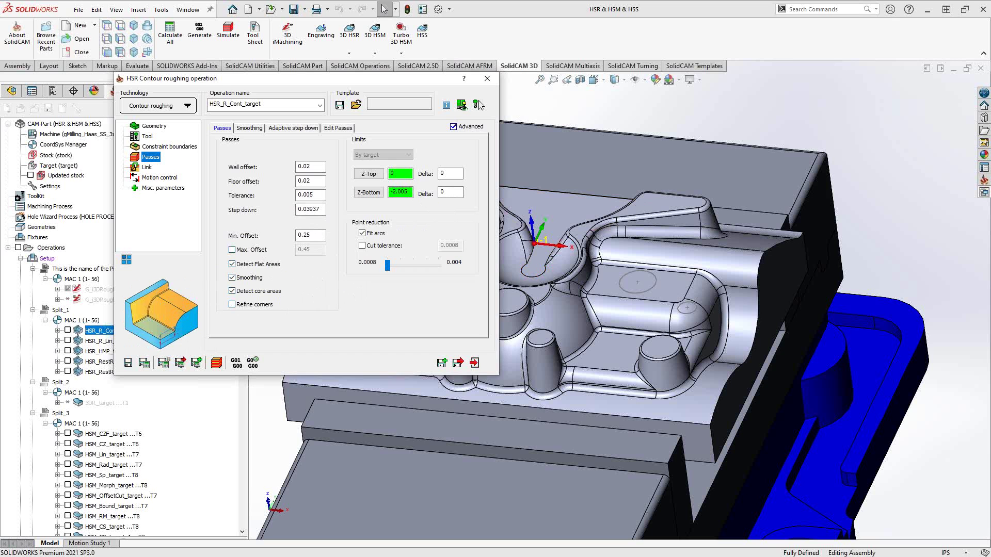
Review the smoothing parameters and the adaptive step down settings of the roughing passes
left_click(477, 105)
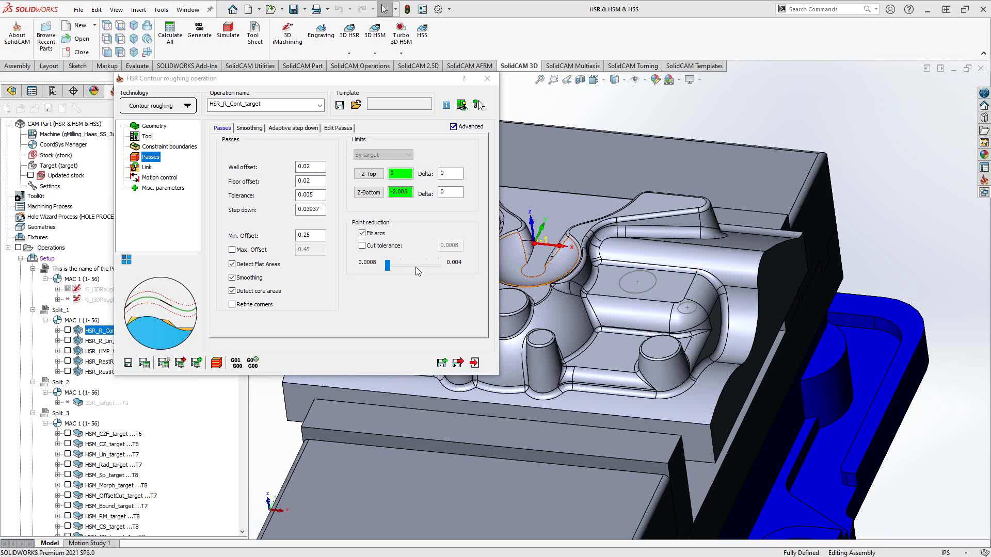
mouse_move(246, 279)
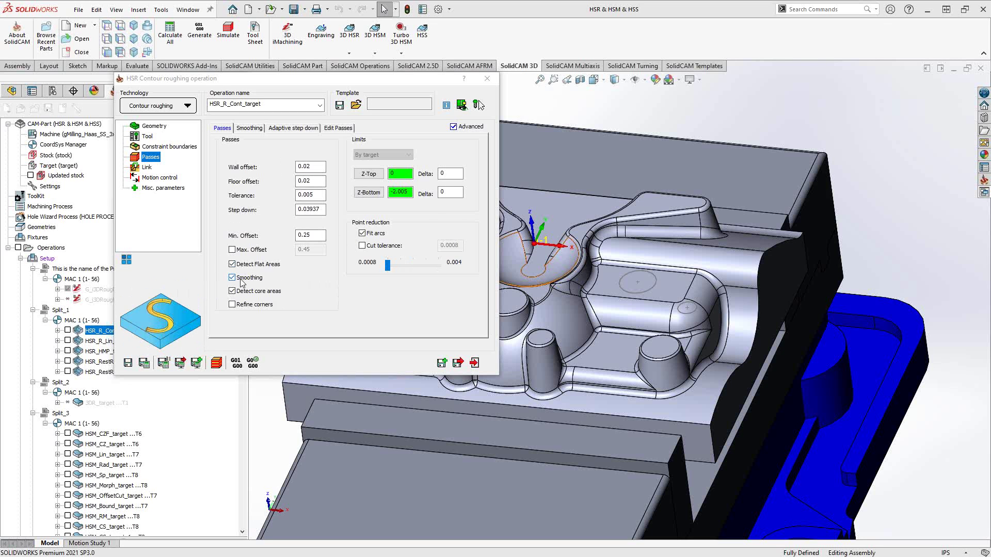
left_click(250, 129)
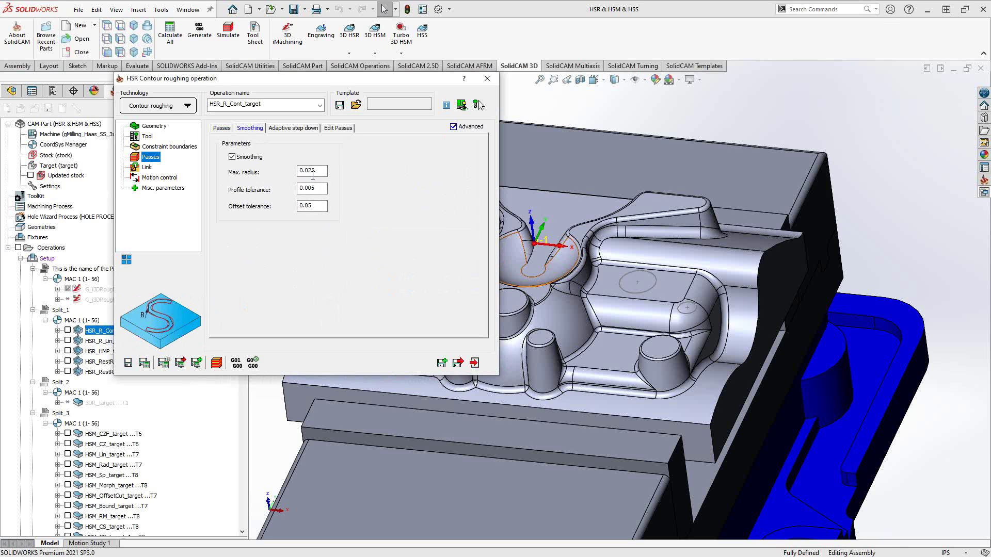
left_click(293, 128)
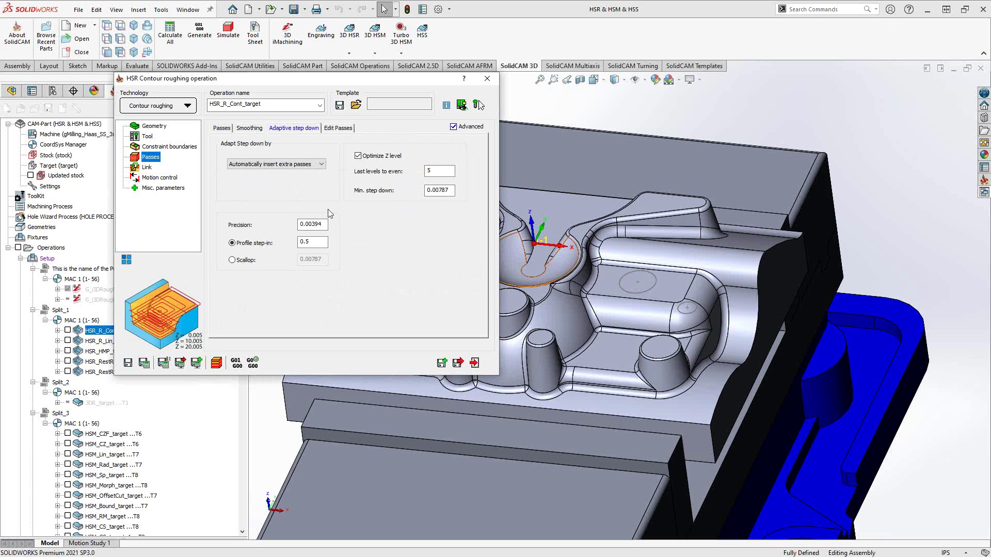
Try Edit using surfaces for the passes, check its stock definition styles, and switch the option back off
left_click(340, 128)
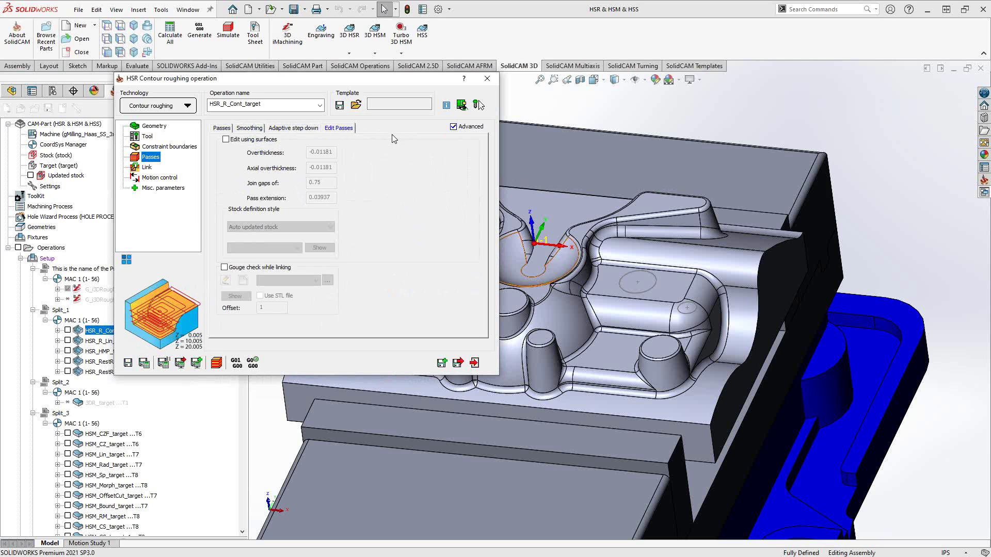
left_click(226, 139)
left_click(226, 139)
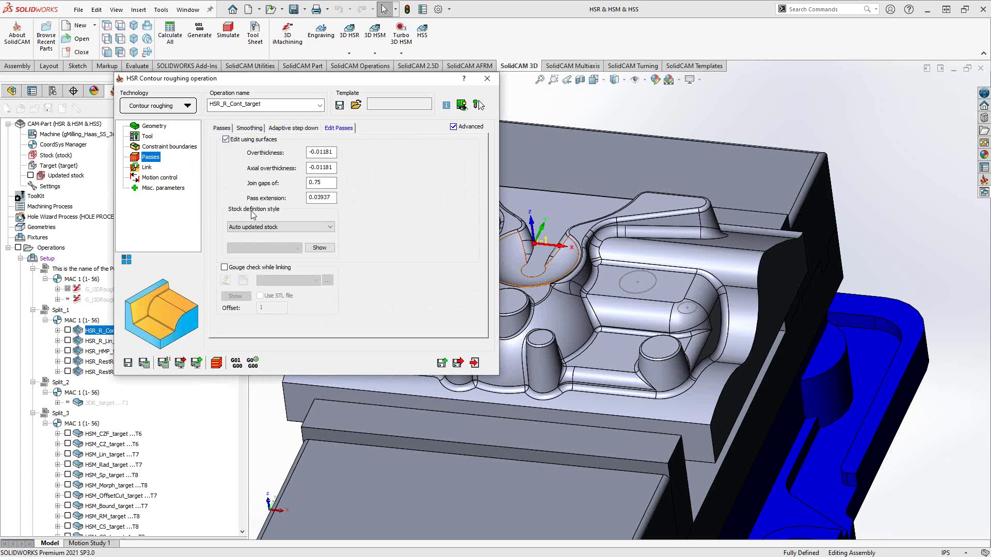
left_click(288, 233)
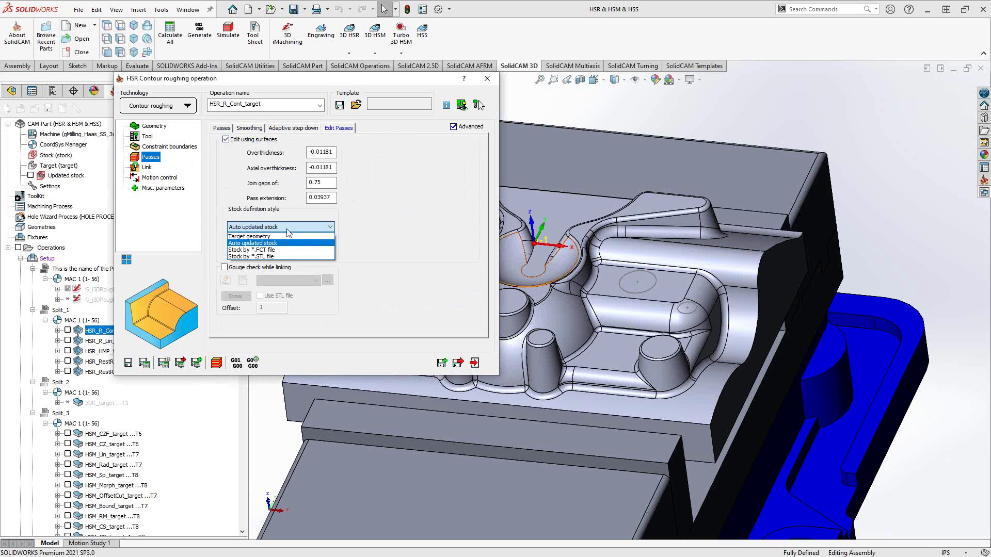
left_click(227, 143)
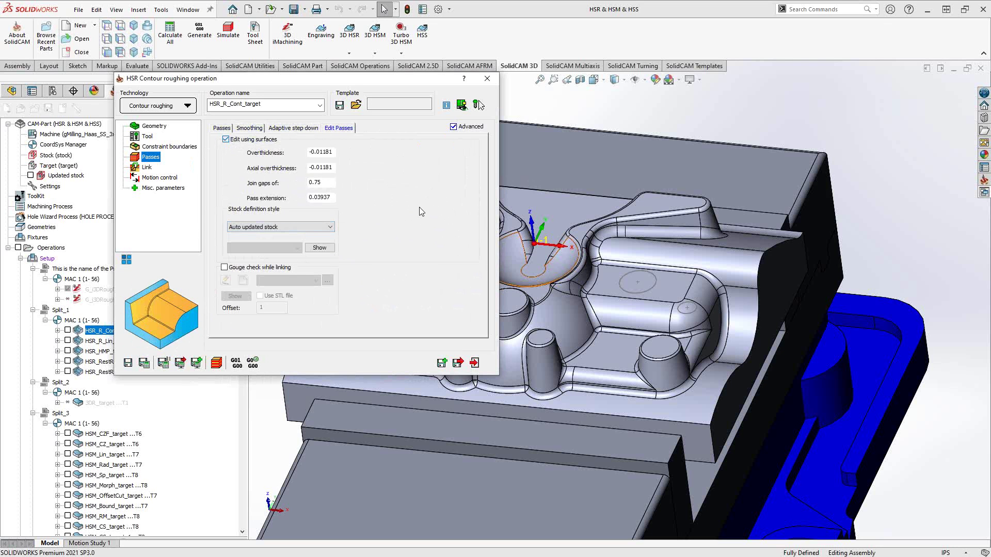
key("space")
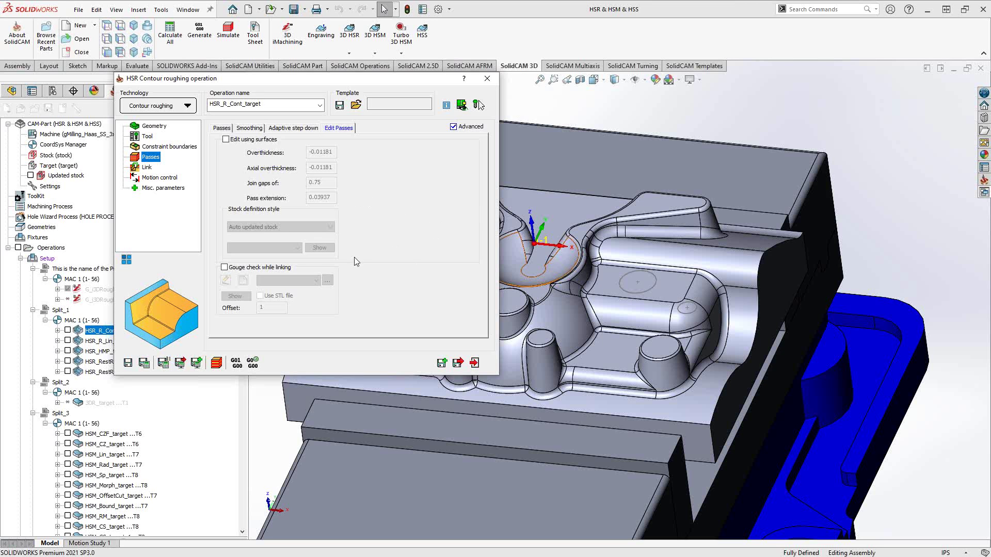
Try Gouge check while linking for the passes, check its available geometries, and switch the option back off
left_click(225, 267)
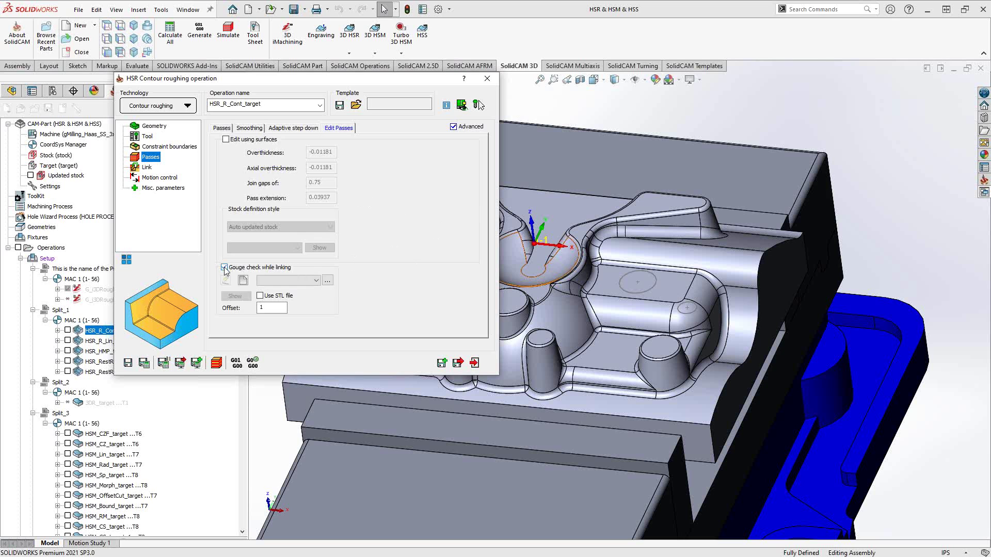
left_click(311, 286)
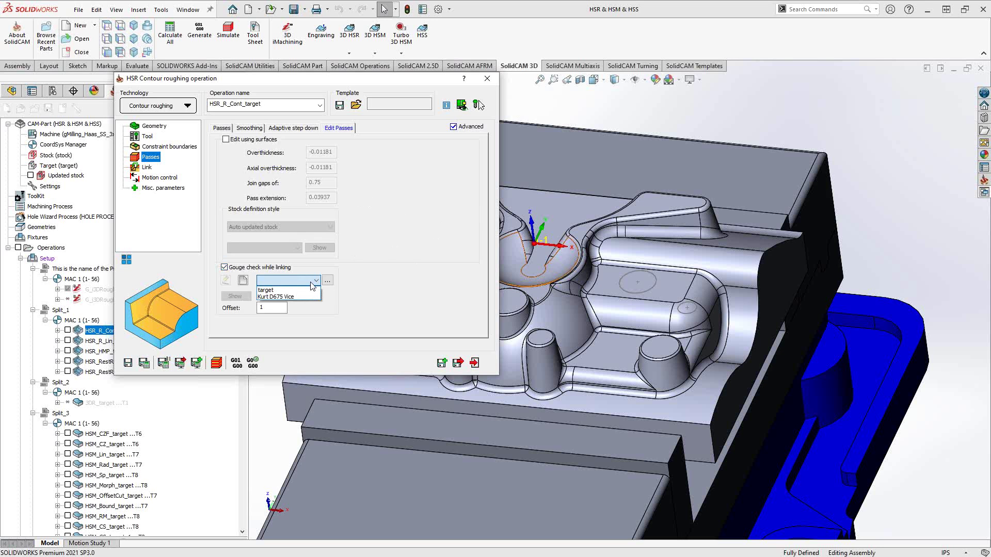
left_click(224, 268)
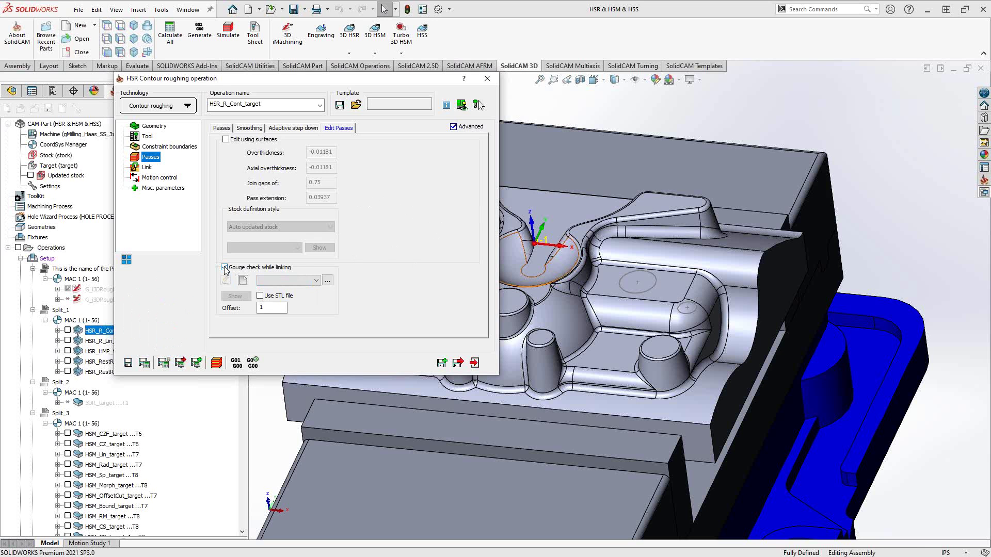
left_click(225, 268)
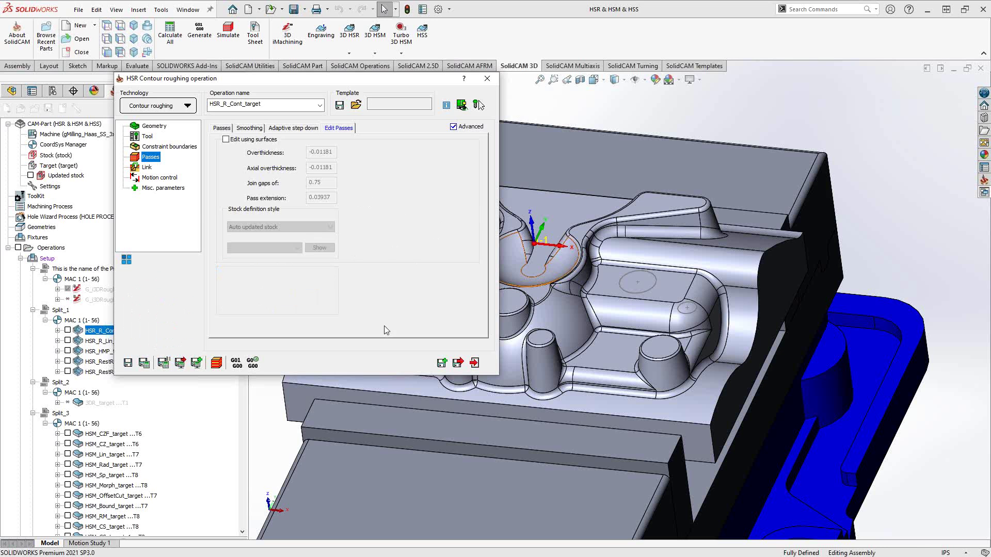
Review the link's general, ramping and strategy settings of the contour roughing operation, and exit it without saving
left_click(148, 168)
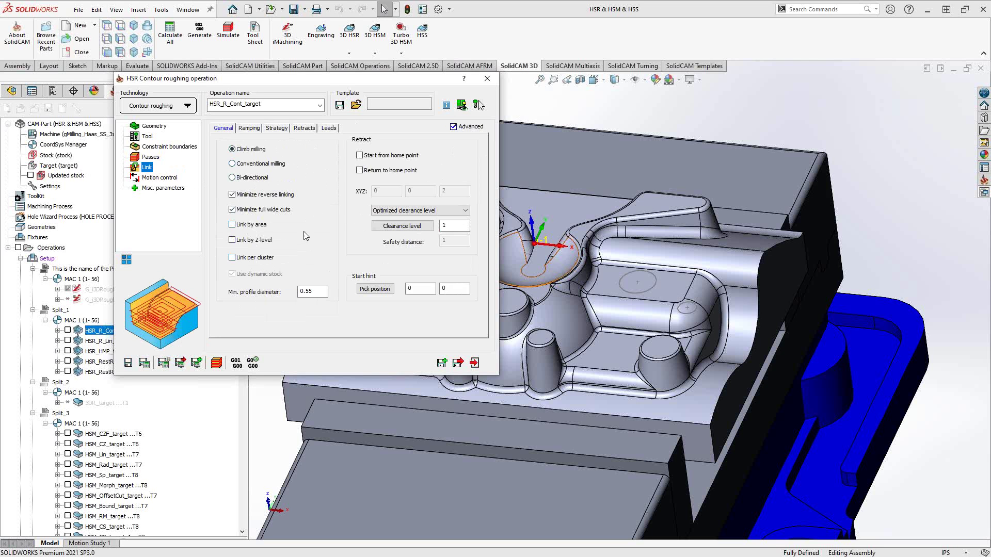
left_click(249, 129)
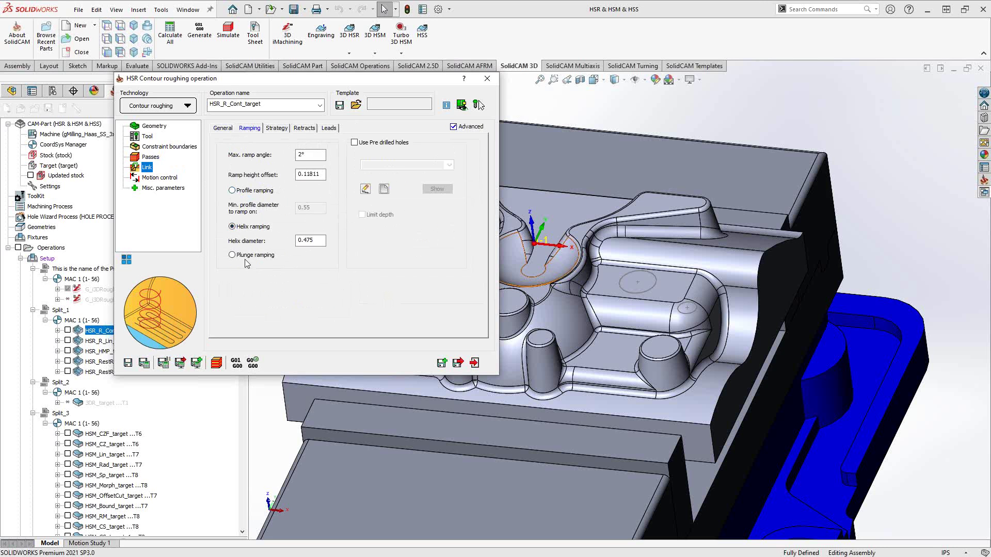
left_click(233, 191)
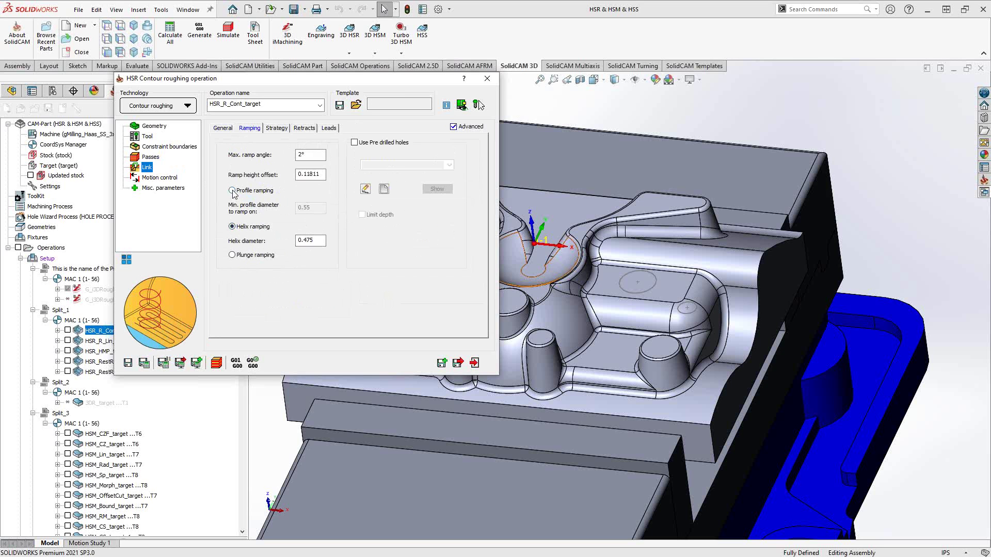
left_click(244, 227)
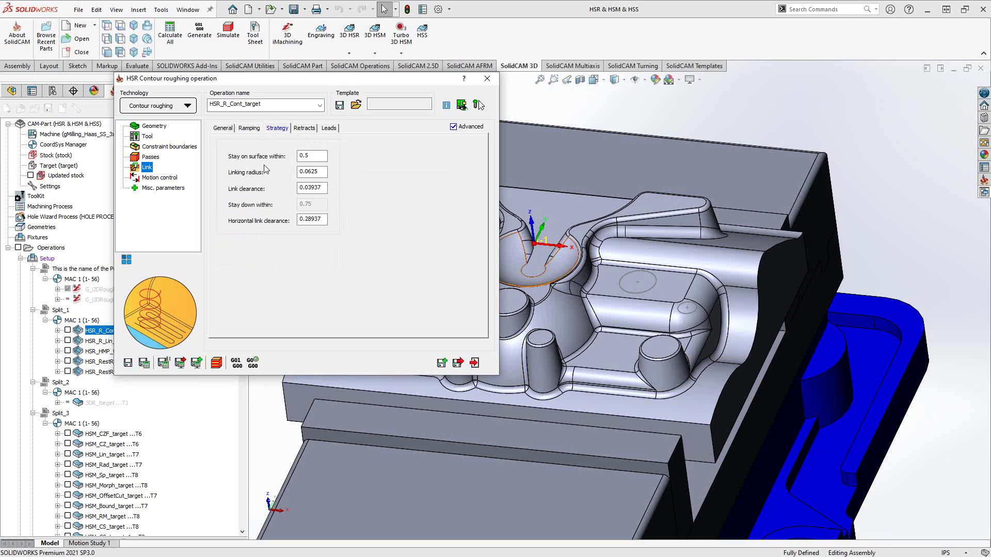
left_click(486, 79)
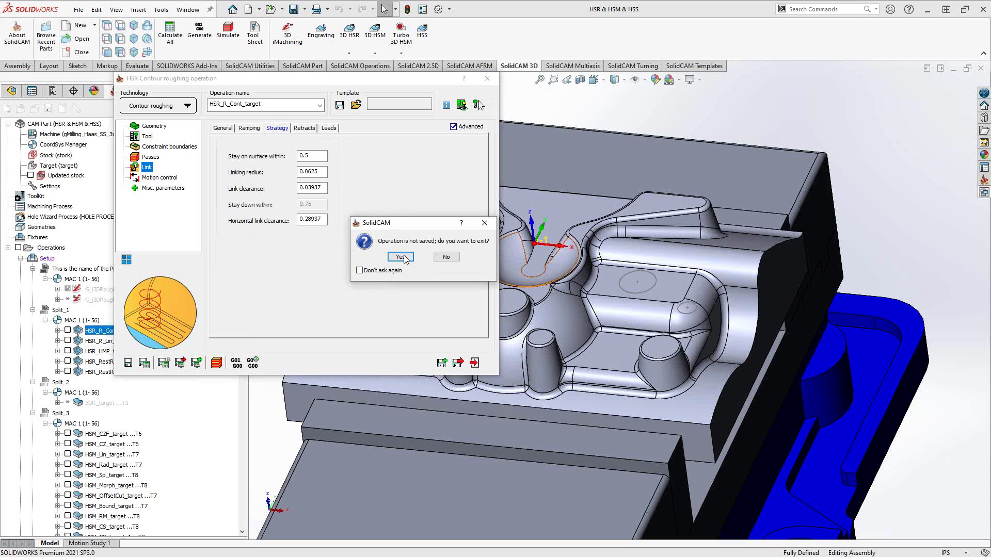
left_click(401, 257)
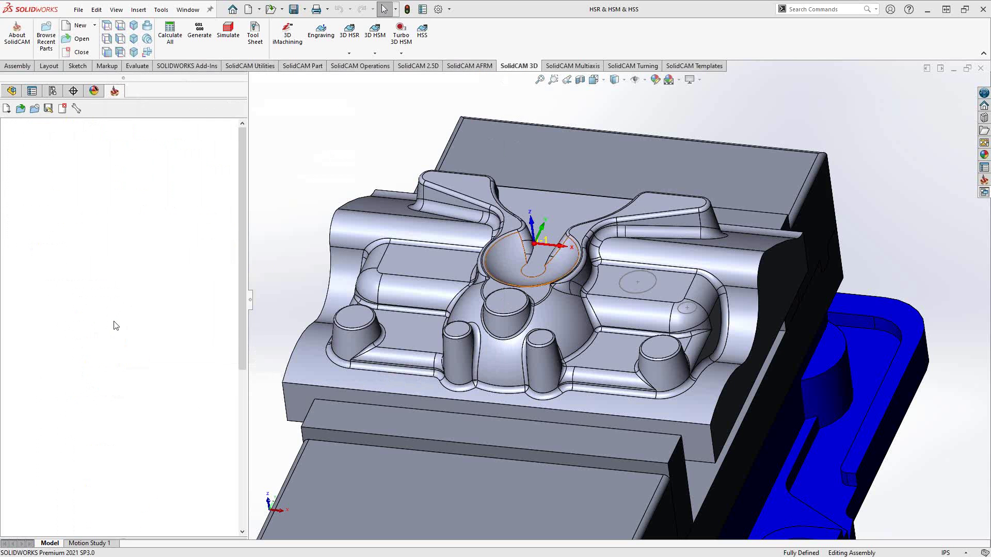
Display the HSR_R_Cont_target toolpath and examine its step-down levels from the front, normal to the vise jaw's front face
left_click(67, 331)
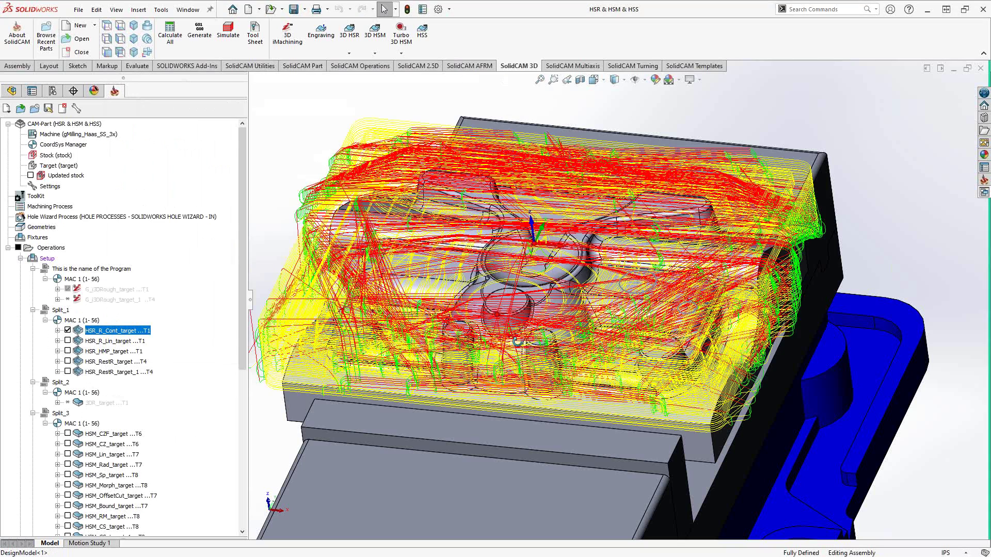
middle_click_drag(503, 357, 537, 290)
right_click(550, 468)
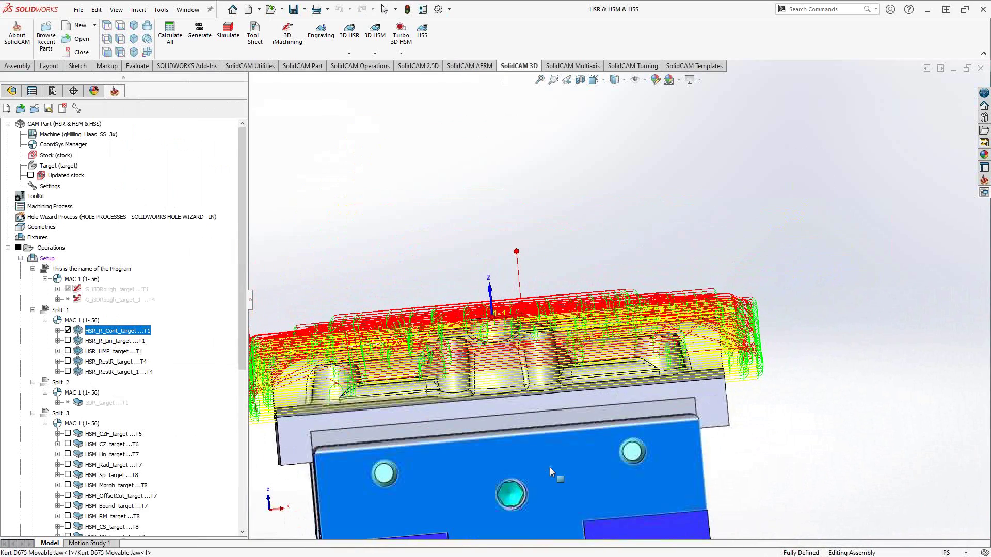
left_click(636, 209)
scroll(655, 204, "down", 10)
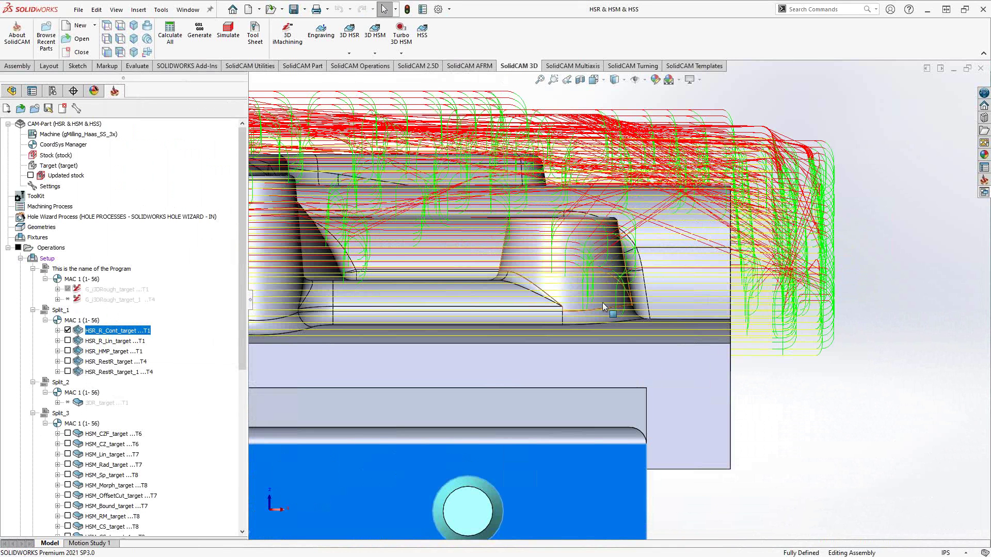
scroll(594, 306, "up", 3)
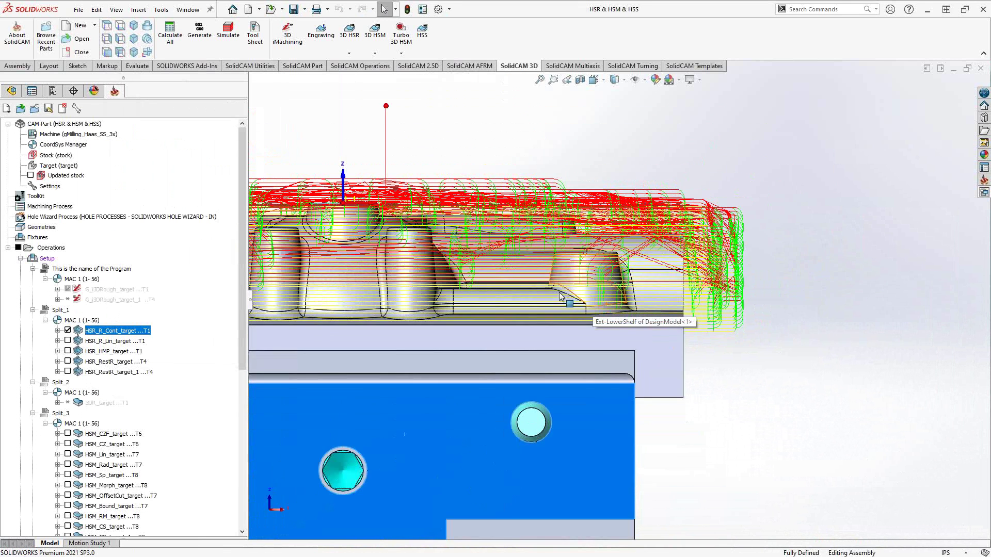
middle_click_drag(512, 282, 492, 382)
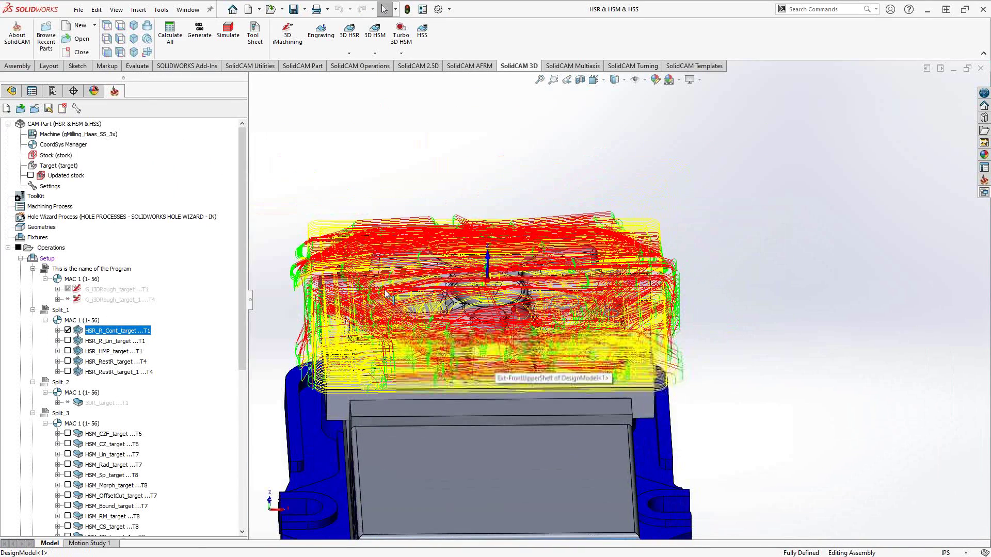
Examine the contour roughing toolpath from the top and at an angle, and hide it
left_click(107, 26)
scroll(565, 243, "down", 5)
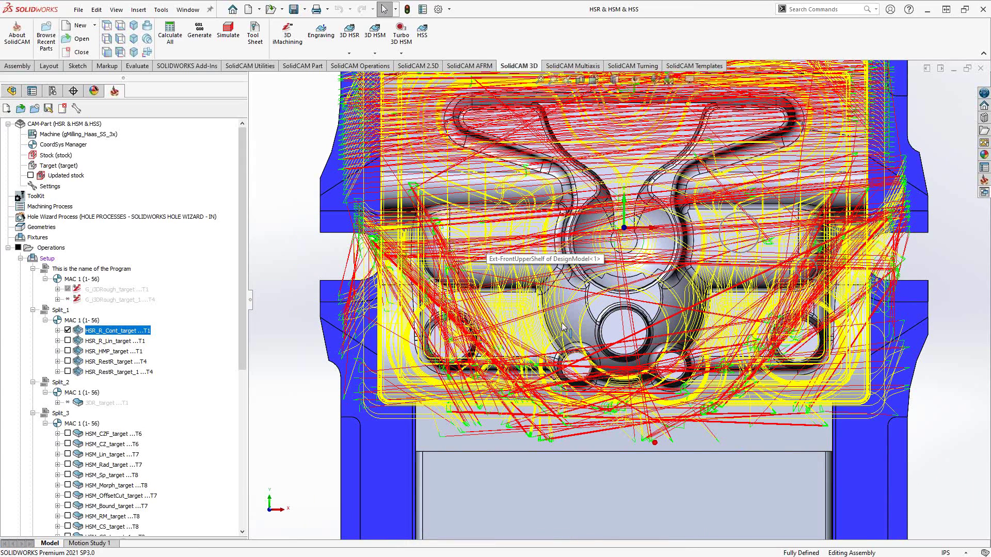
middle_click_drag(594, 367, 639, 382)
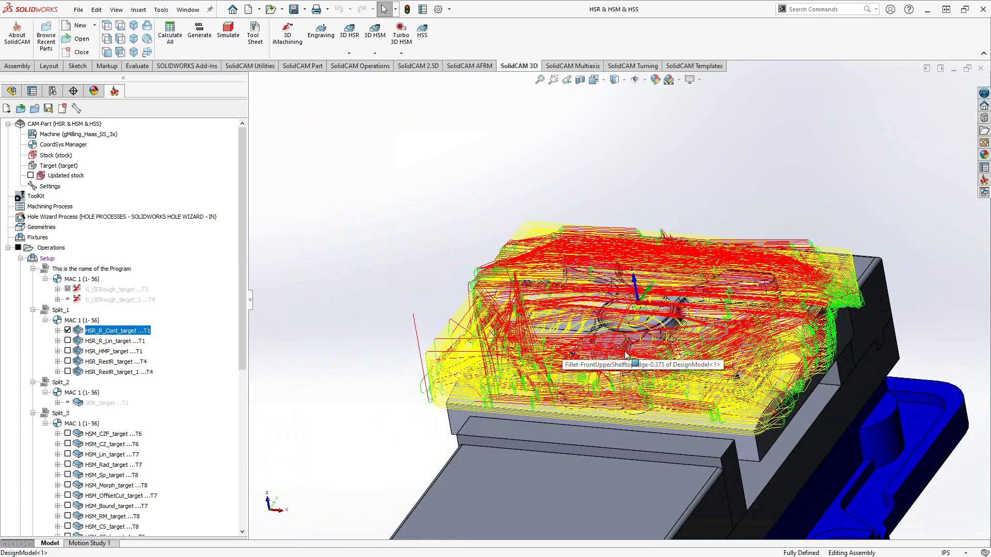
left_click(67, 331)
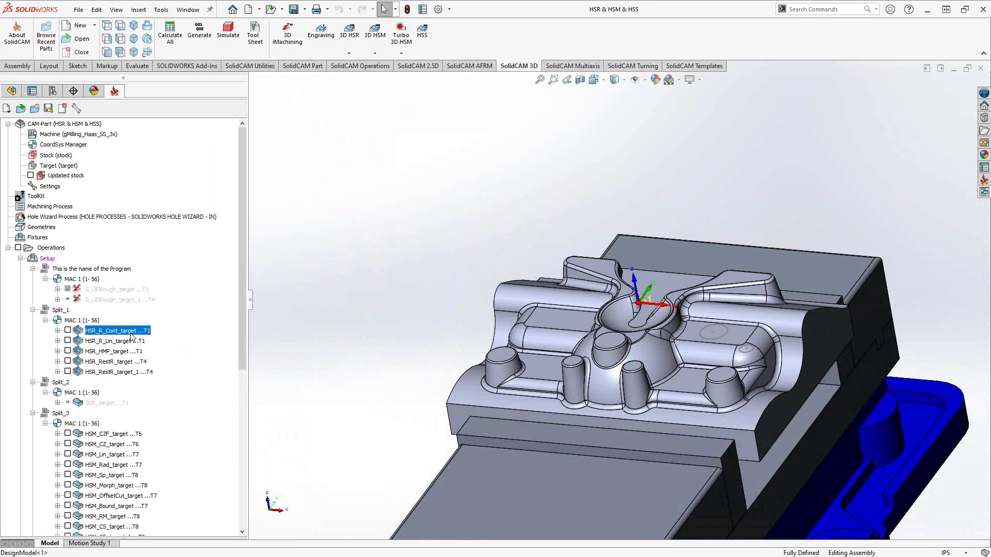
Display the HSR_R_Lin_target toolpath and review the step over, offset and angle in the hatch roughing operation's passes
left_click(67, 341)
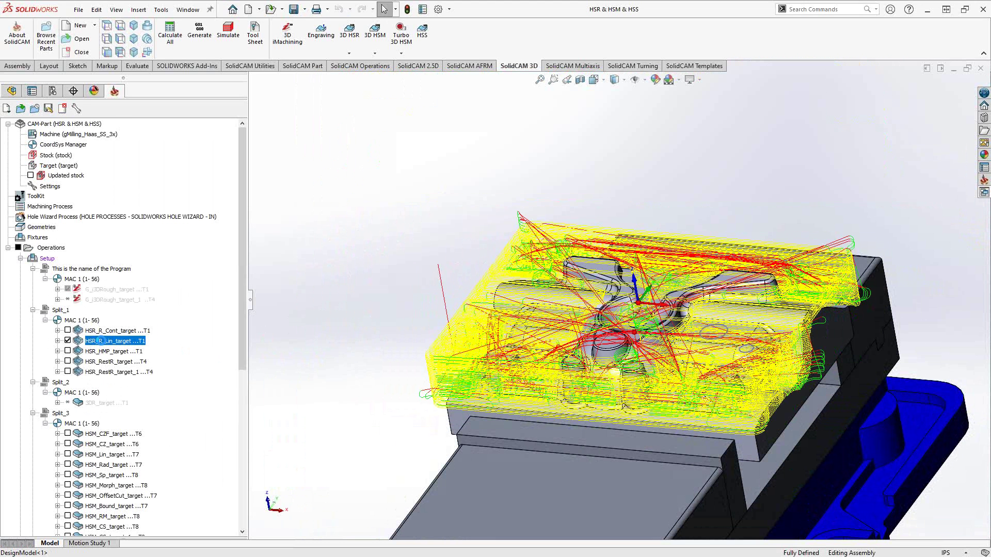
double_click(100, 342)
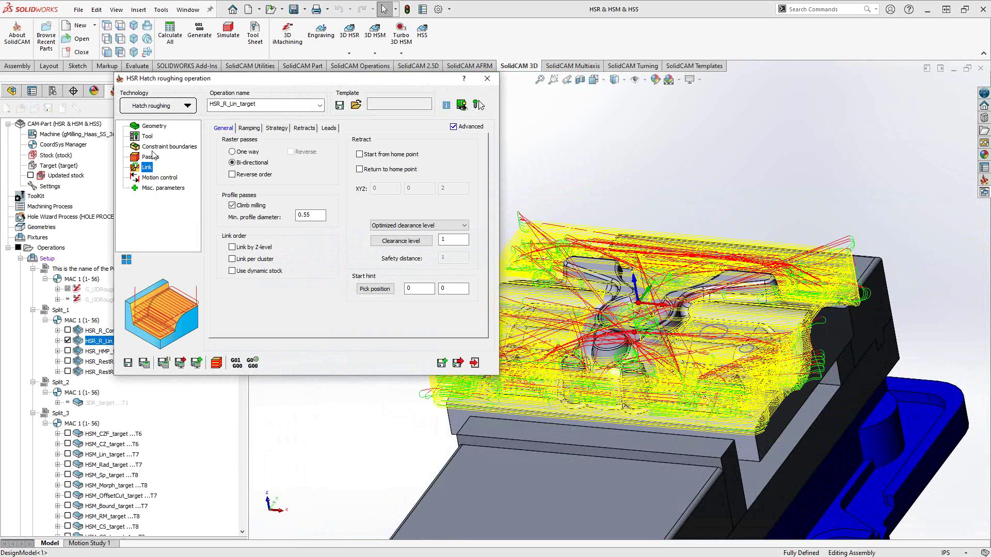
left_click(148, 157)
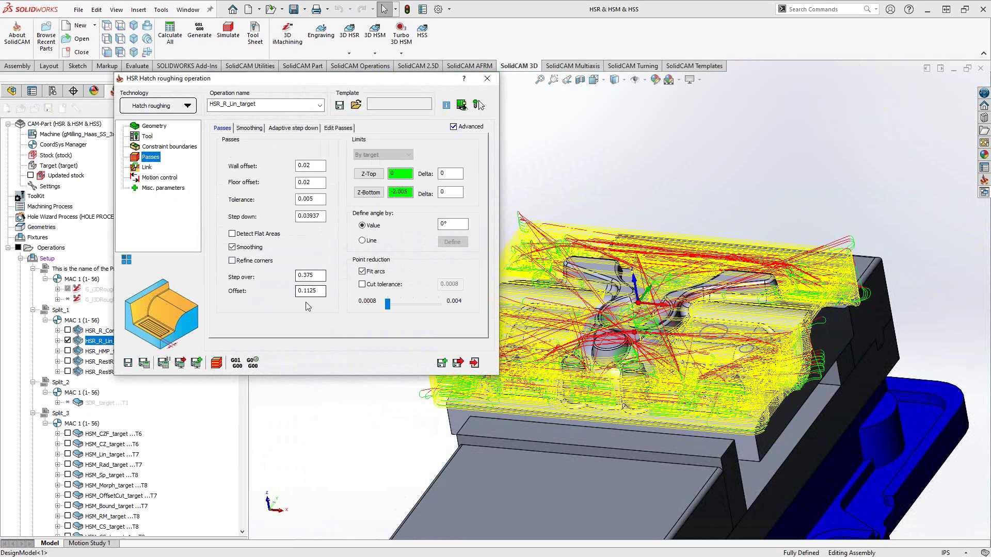
double_click(317, 291)
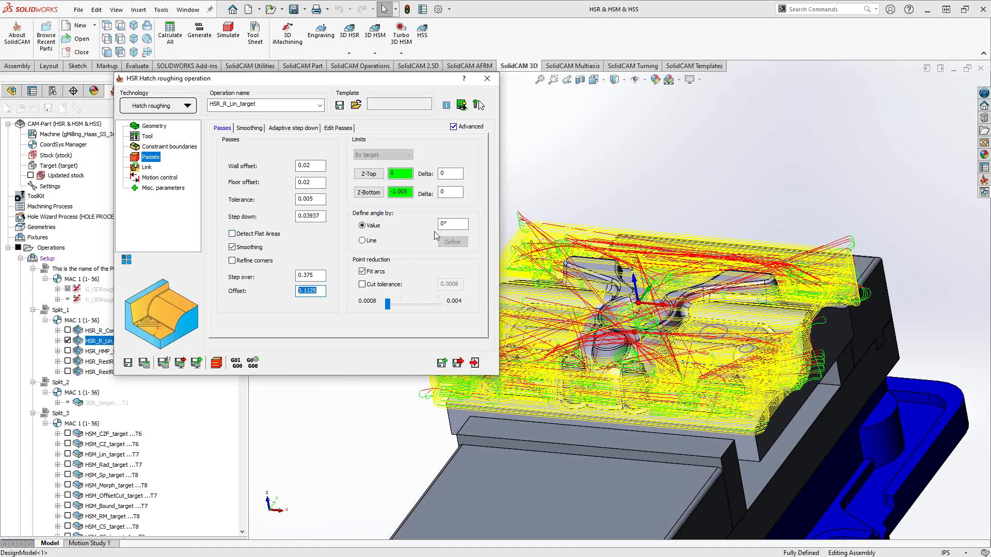
key("Tab")
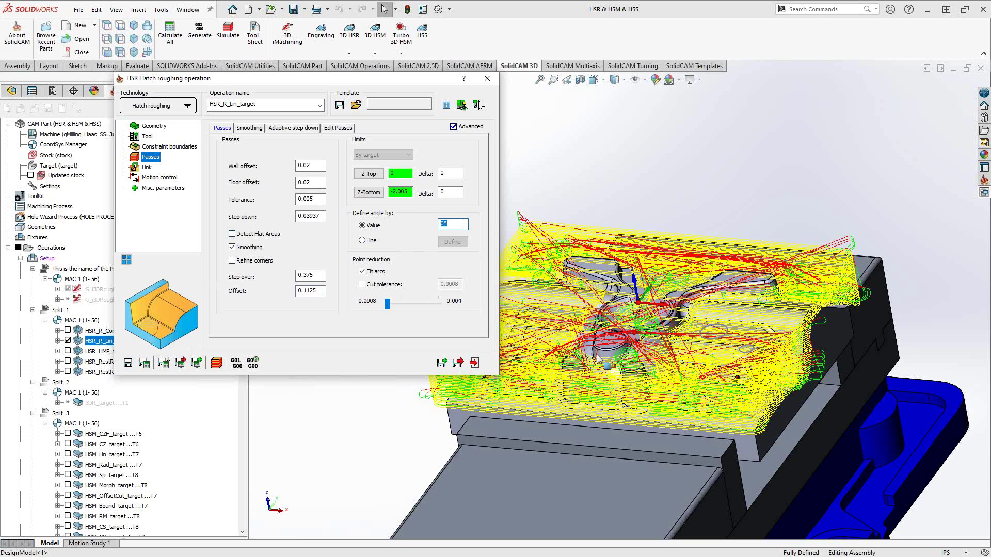
Examine the hatch roughing toolpath normal to the movable jaw's top face and at an angle, close the operation and hide the toolpath
middle_click_drag(614, 429, 561, 485)
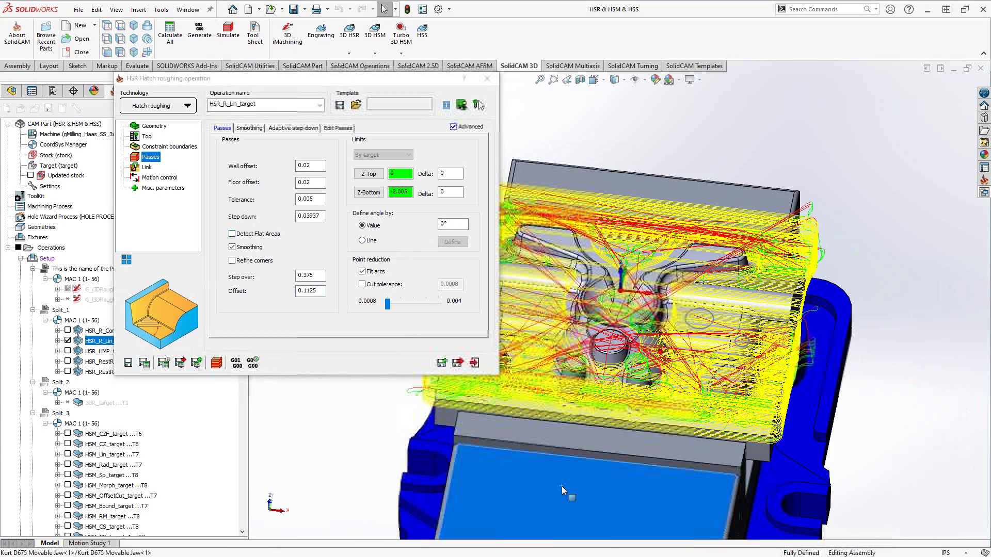
right_click(562, 486)
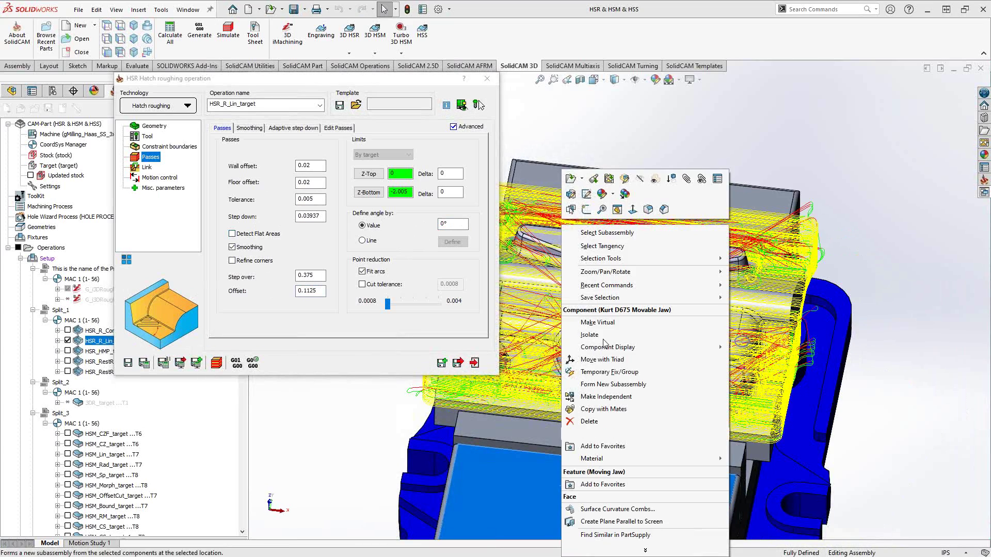
left_click(633, 209)
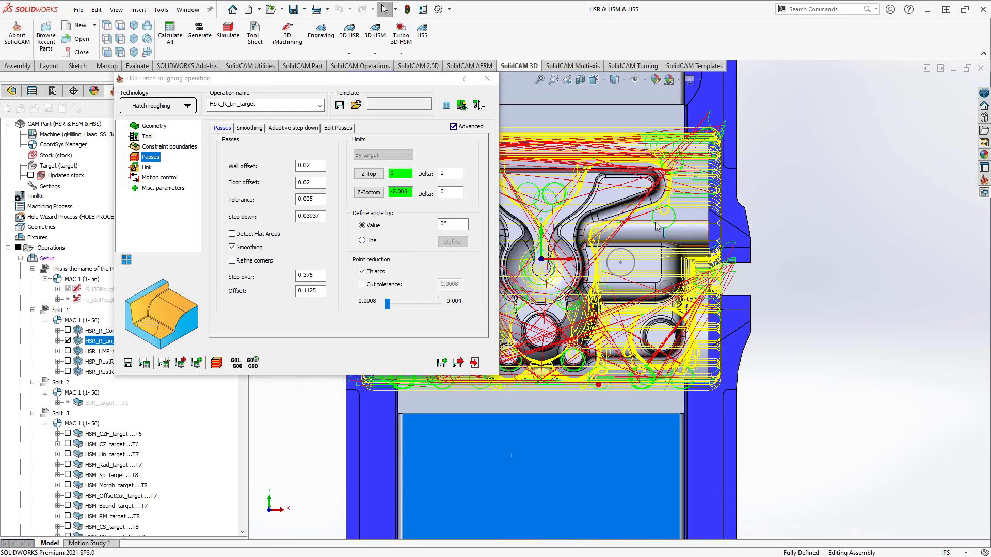
scroll(614, 204, "down", 2)
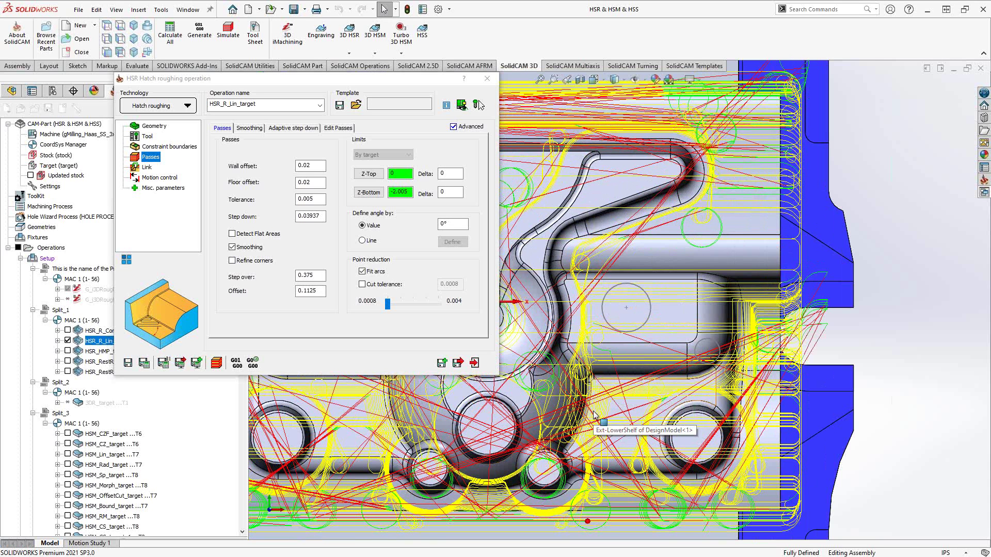
middle_click_drag(598, 408, 634, 396)
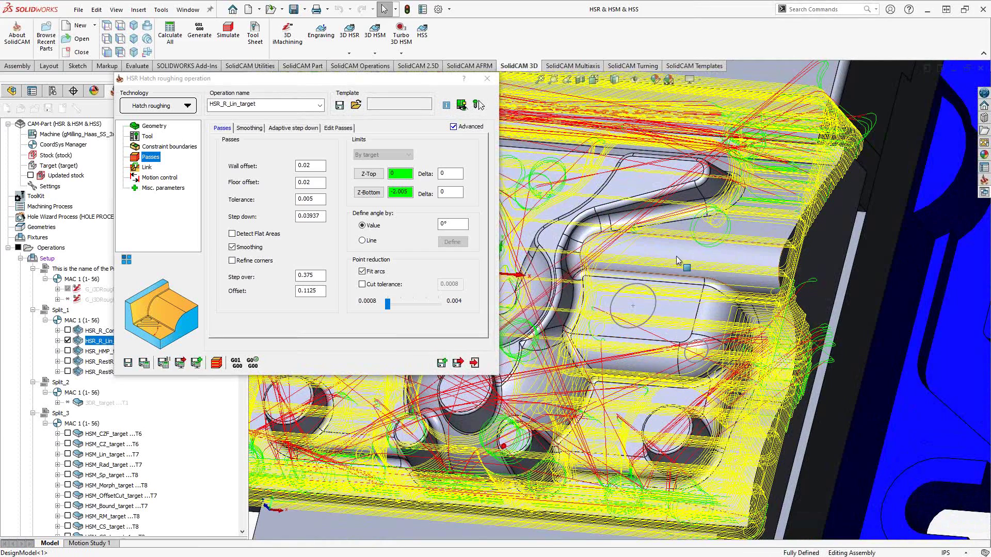
key("f")
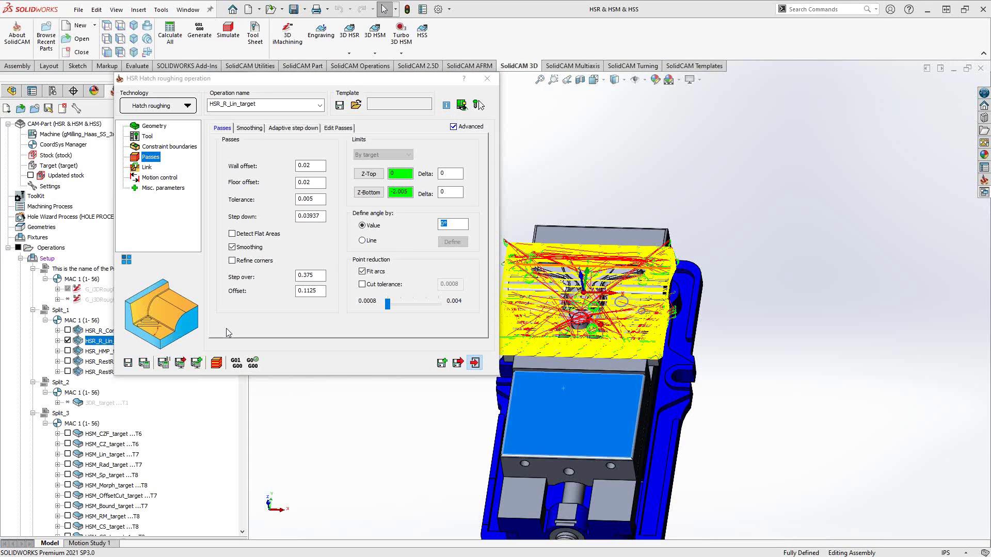
key("Escape")
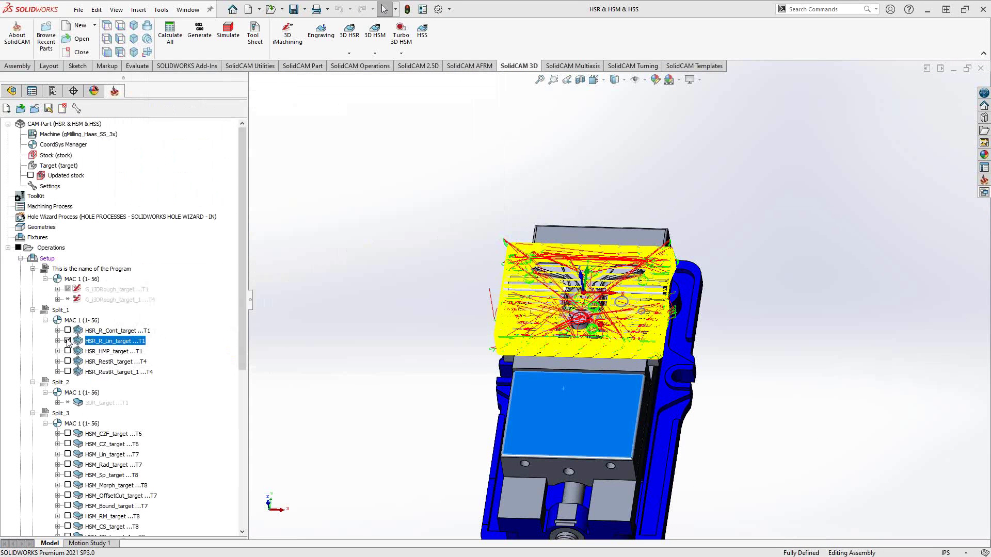
left_click(67, 340)
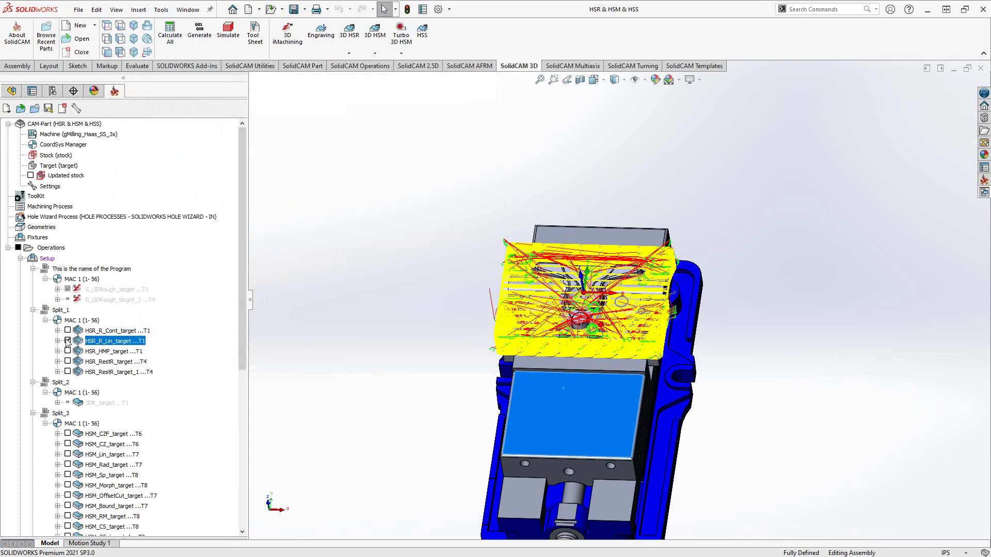
Review the passes of the HSR_HMP_target operation, checking step down, step over percentage and step over types, keep HM spiral, and close it
double_click(100, 351)
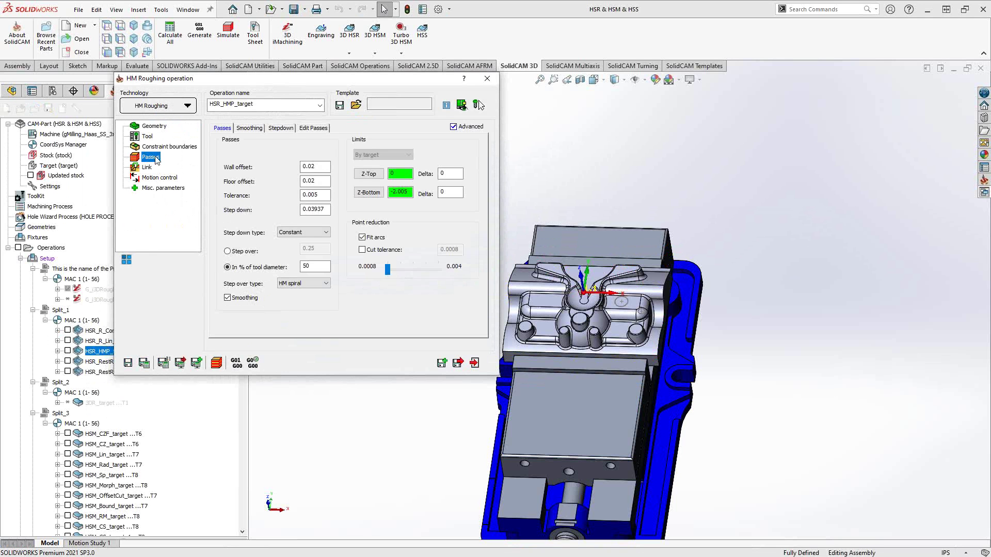
mouse_move(310, 210)
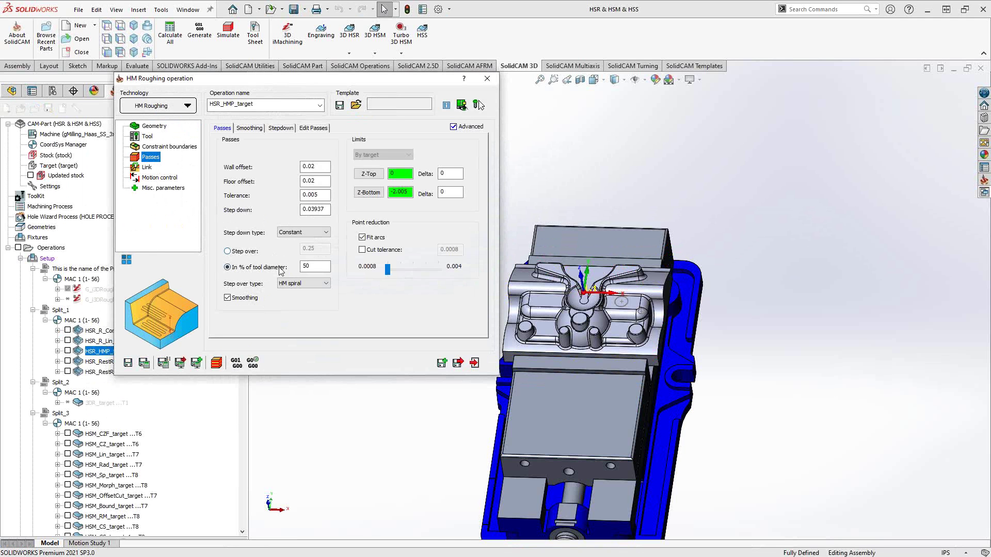
mouse_move(308, 267)
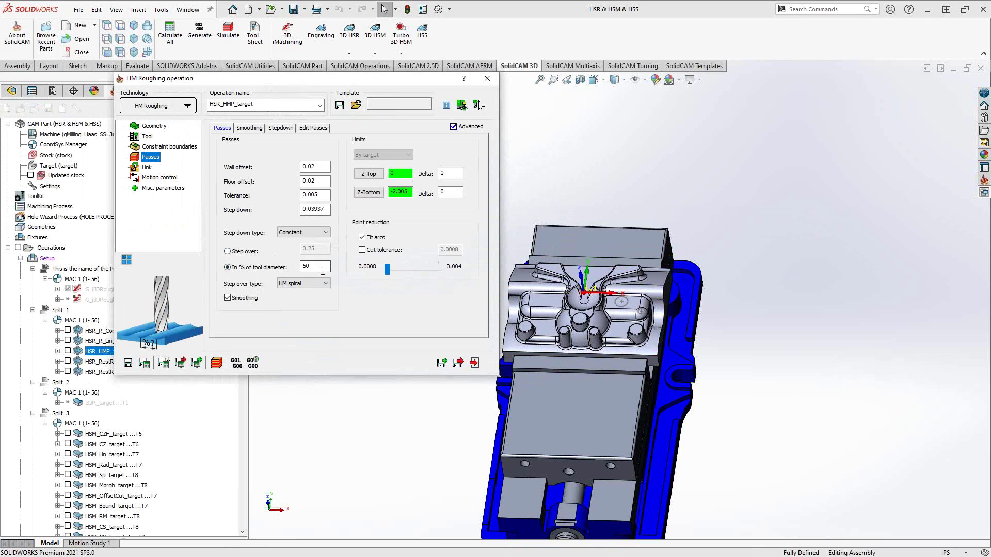
mouse_move(312, 288)
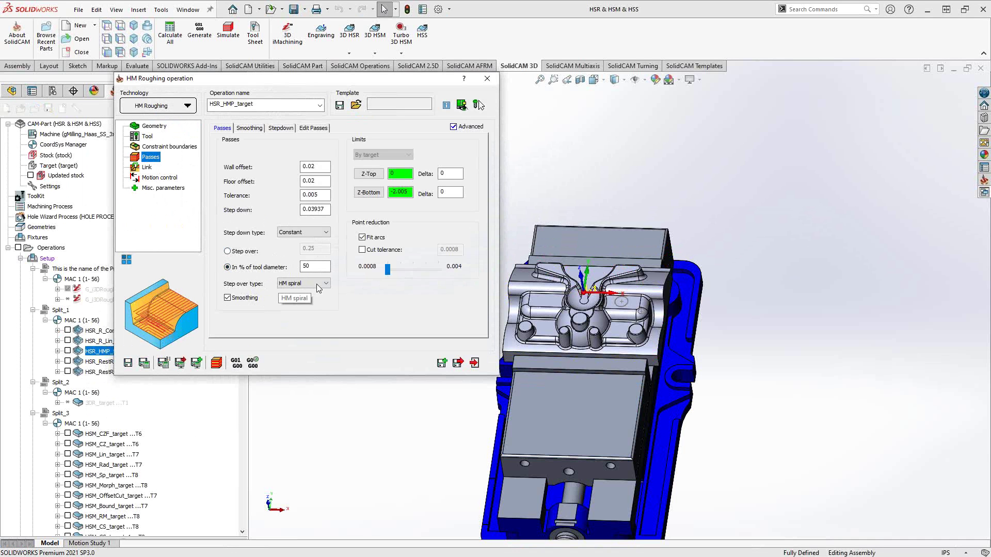
left_click(317, 284)
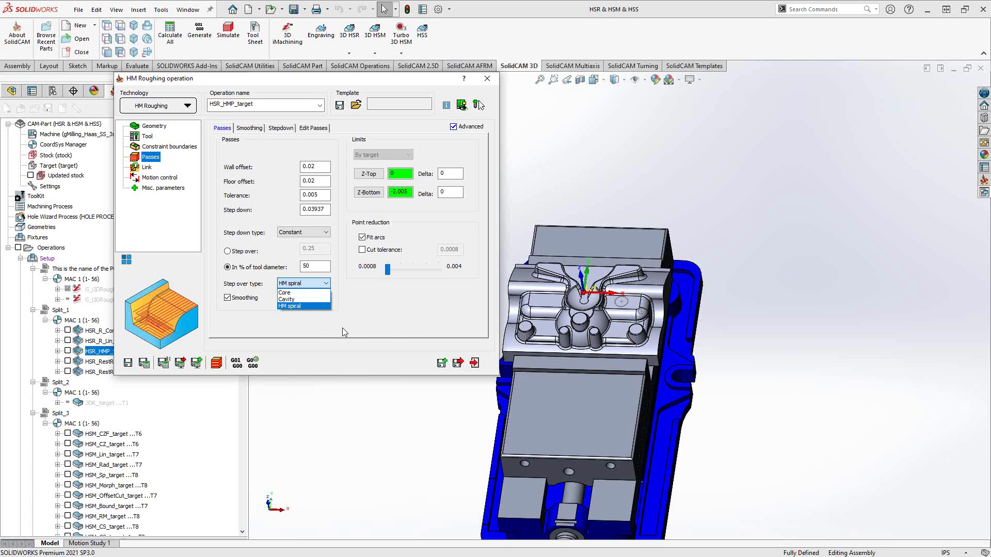
left_click(297, 306)
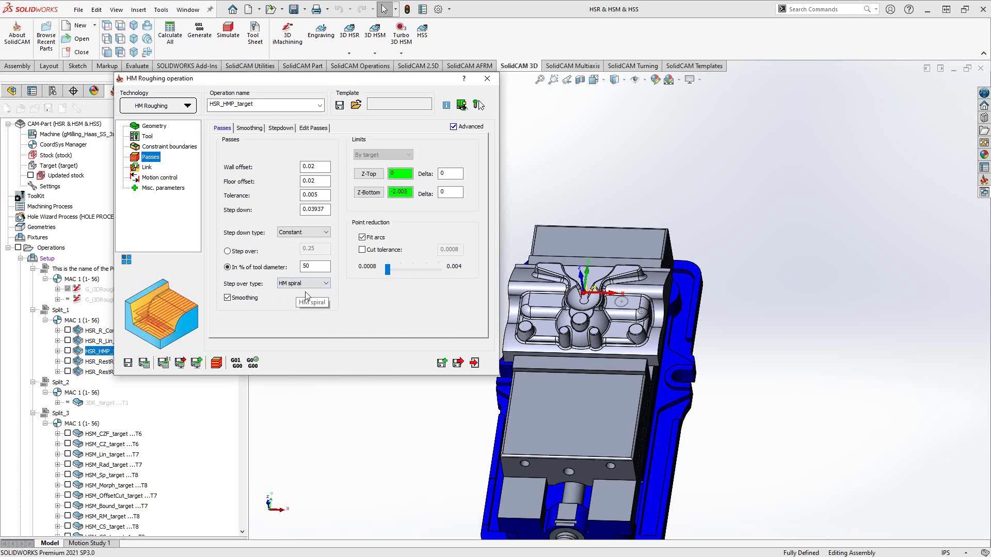
left_click(474, 362)
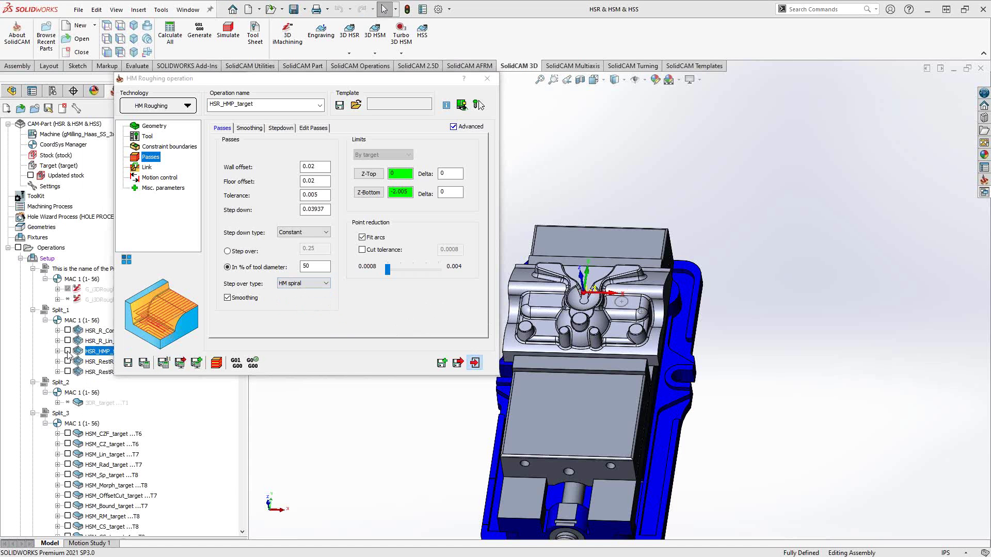
Display the HSR_HMP_target toolpath, examine it over the part from the top and at an angle, and hide it
left_click(67, 351)
scroll(584, 333, "down", 6)
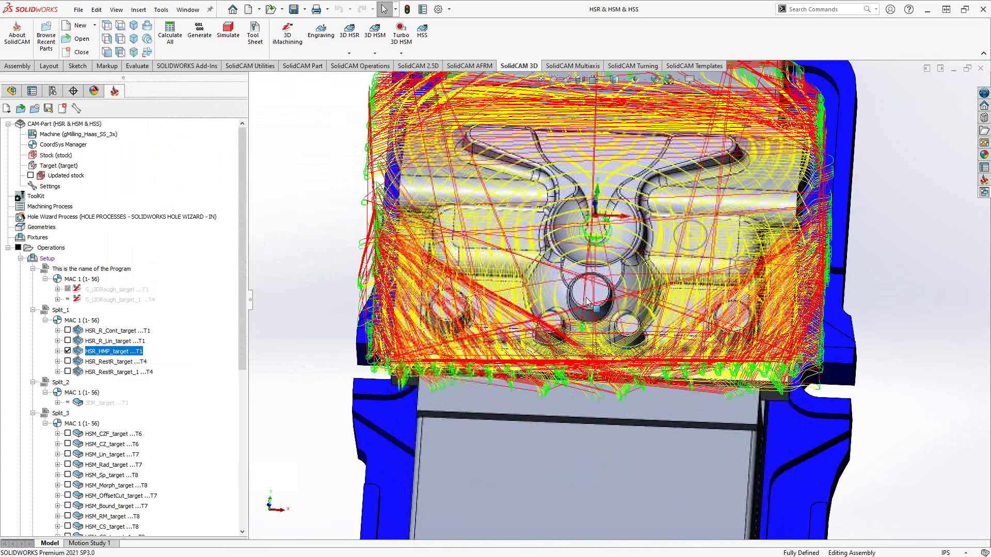
middle_click_drag(587, 301, 592, 294)
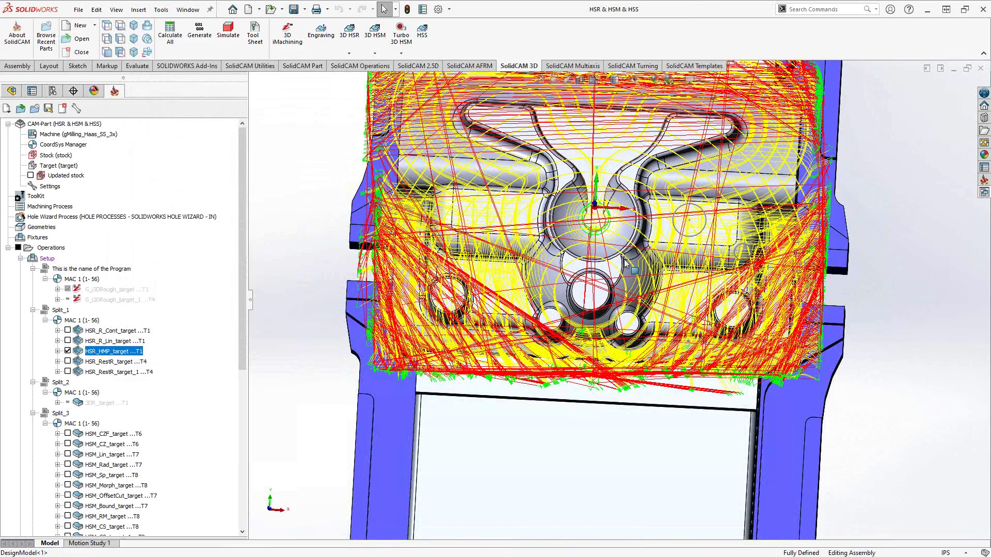
middle_click_drag(681, 215, 593, 233)
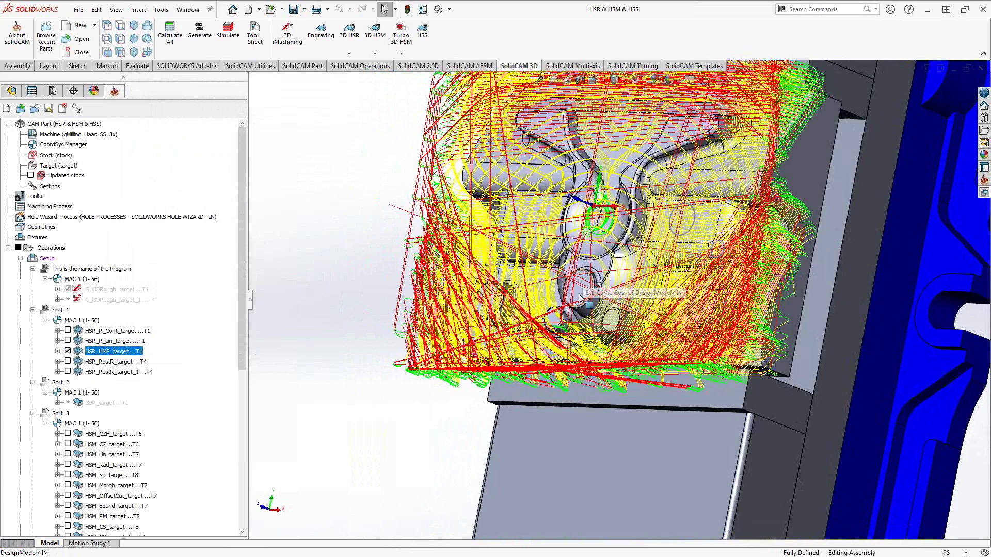
key("ctrl+1")
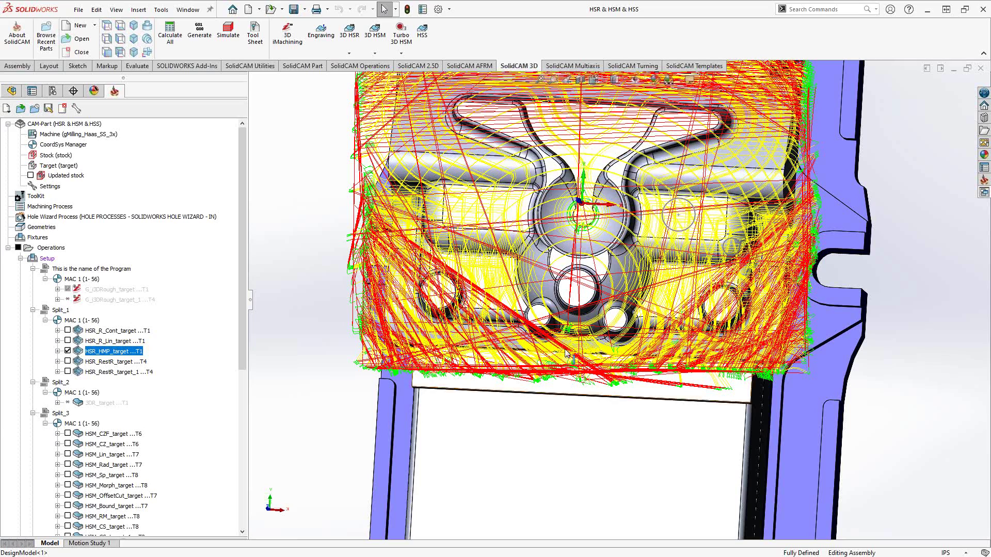
mouse_move(566, 352)
middle_mouse_down()
mouse_move(599, 349)
mouse_move(508, 333)
mouse_move(567, 344)
middle_mouse_up()
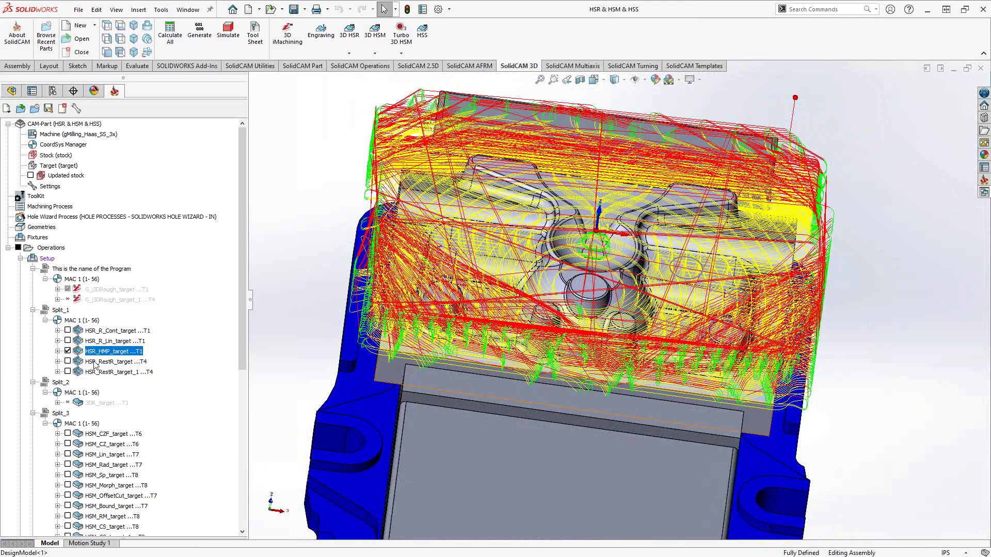
left_click(68, 351)
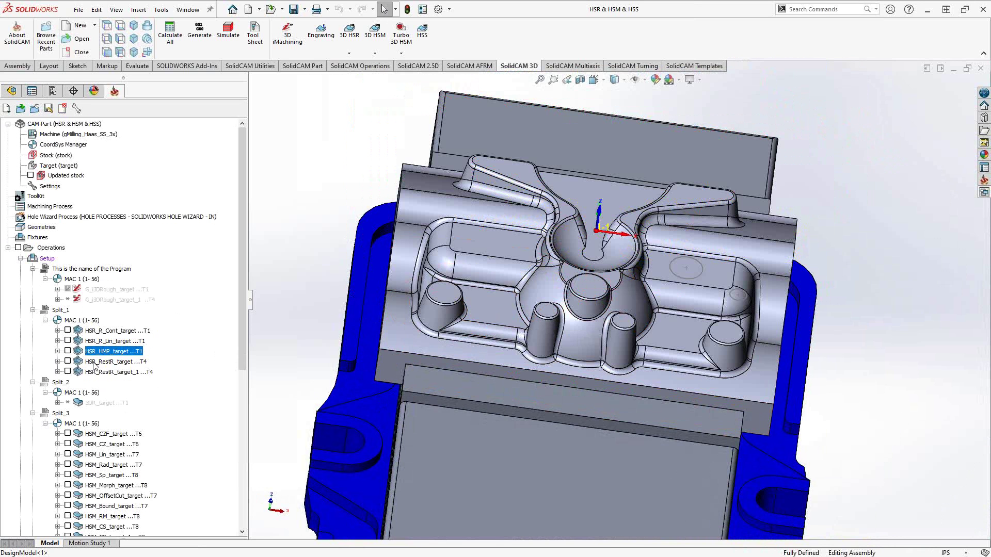
Open the HSR_RestR_target operation and review its geometry, tool, constraint boundaries, passes and edit passes settings
left_click(90, 362)
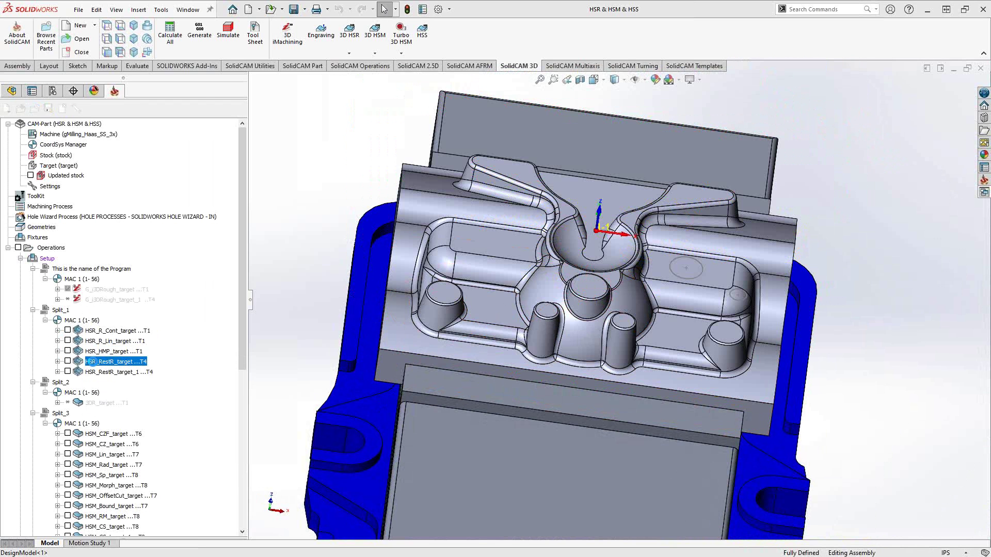
double_click(89, 362)
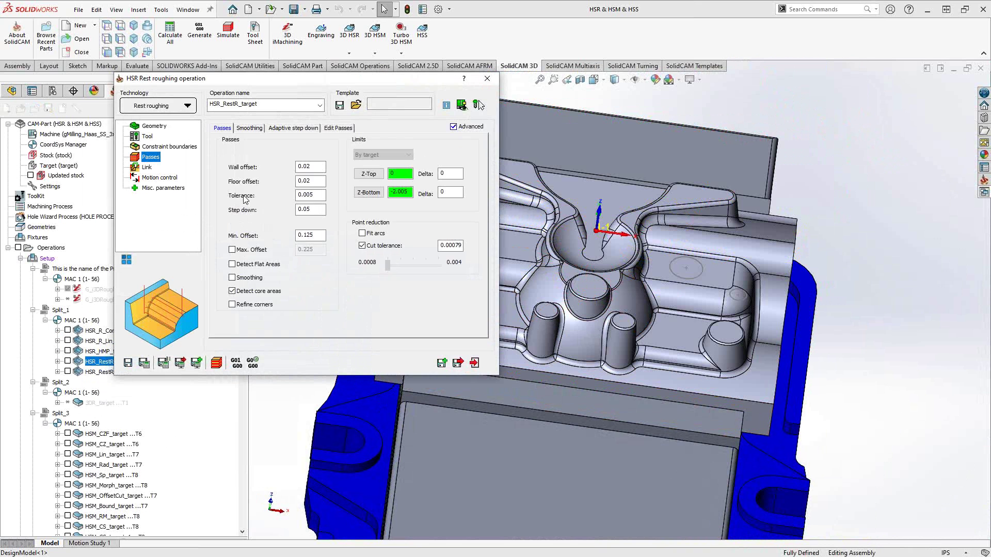
left_click(155, 127)
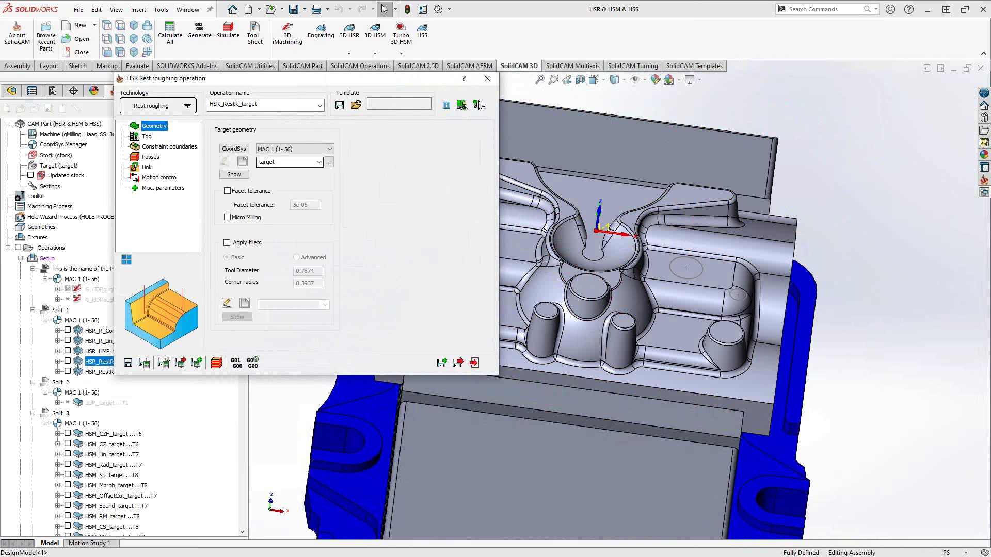
left_click(148, 137)
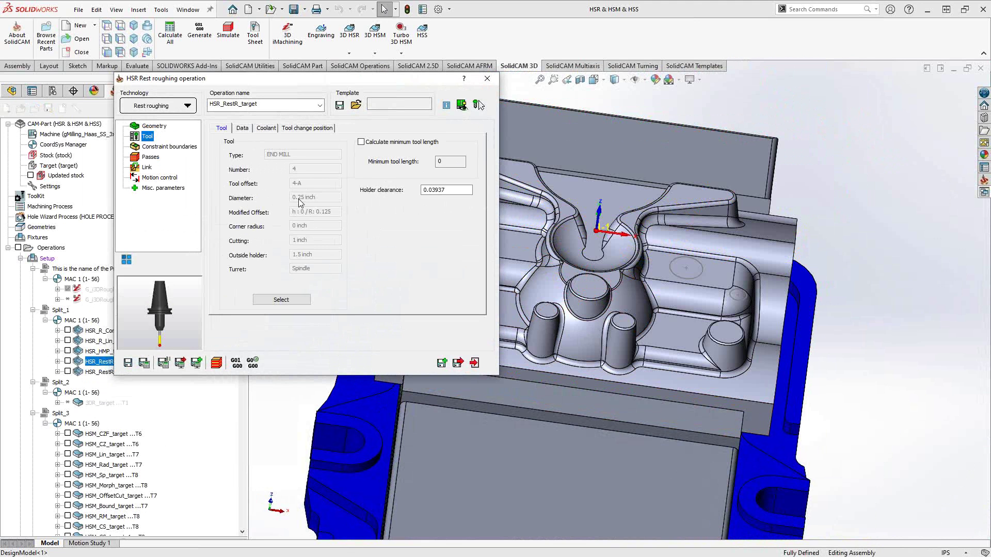
left_click(166, 148)
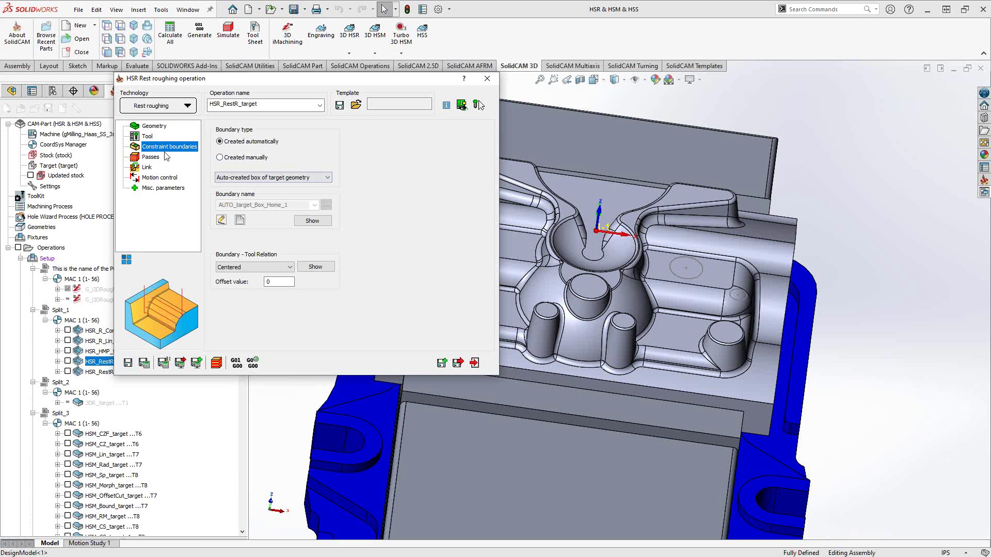
left_click(155, 157)
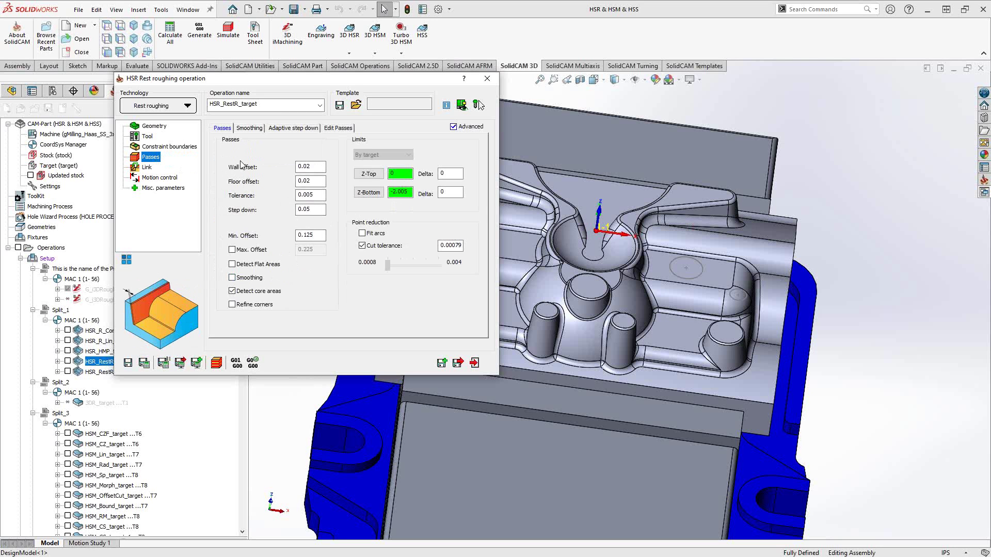
left_click(333, 129)
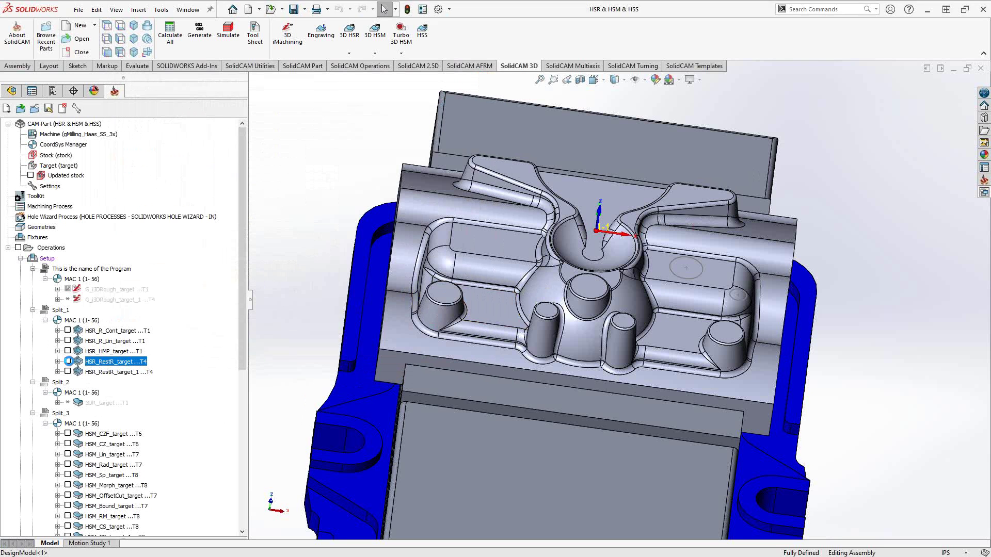
Display the HSR_RestR_target toolpath, examine the rest roughing moves around the bosses and fillets, and hide it
left_click(67, 361)
middle_click_drag(508, 316, 537, 330)
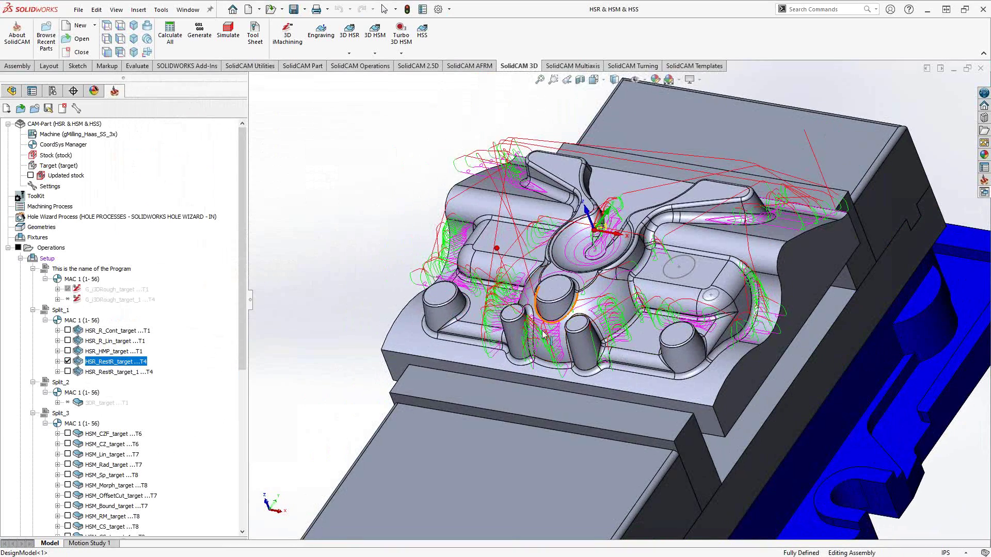
scroll(543, 334, "down", 5)
middle_click_drag(570, 348, 591, 252)
scroll(583, 342, "up", 5)
scroll(590, 255, "up", 3)
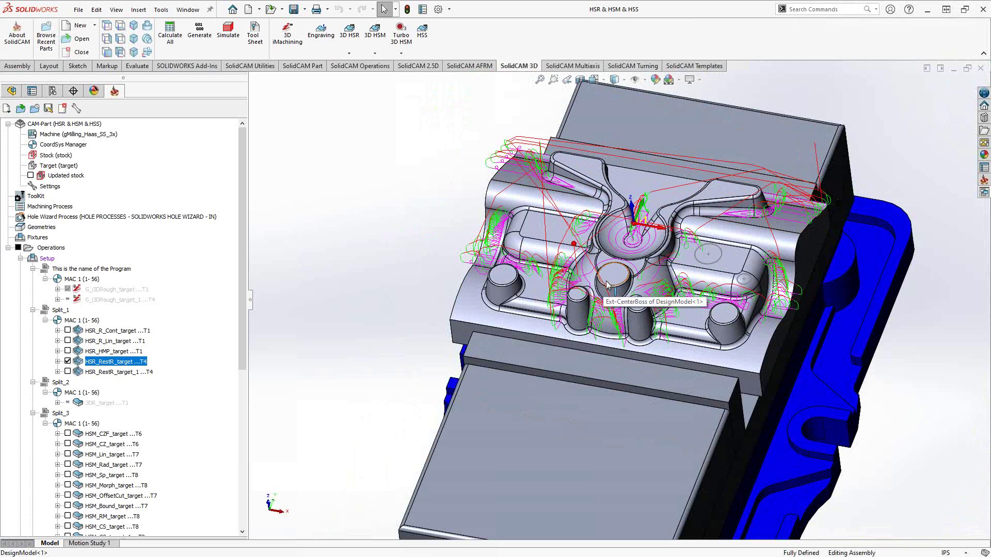
left_click(68, 362)
Suppress the HSR_RestR_target operation, and synchronize and calculate HSR_RestR_target_1
right_click(97, 363)
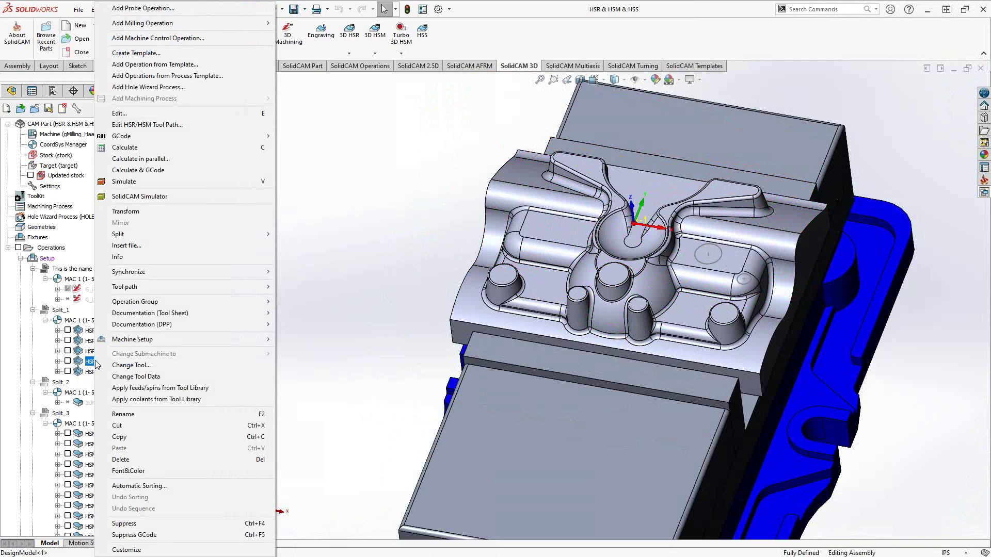
left_click(126, 524)
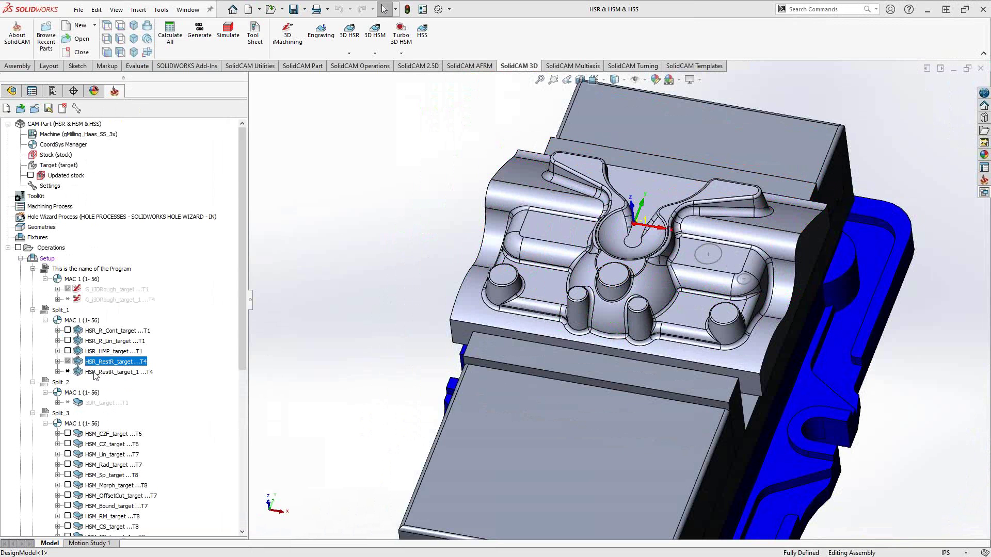
left_click(96, 373)
right_click(96, 373)
mouse_move(192, 272)
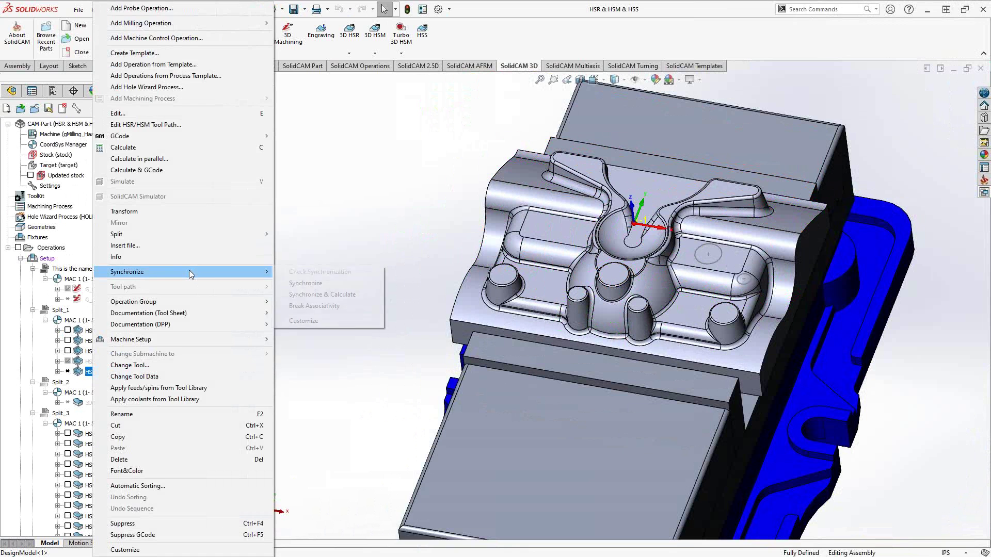
left_click(324, 296)
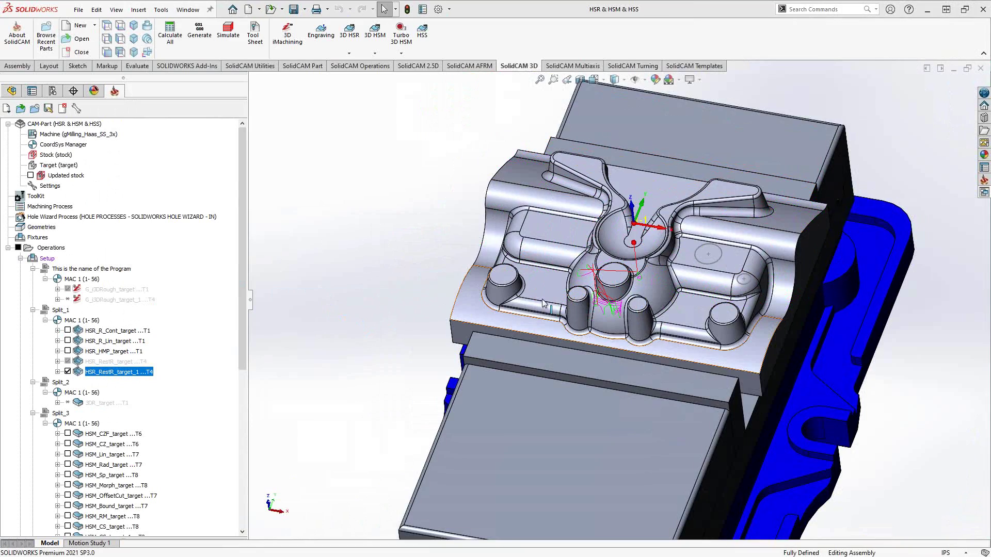
Examine the HSR_RestR_target_1 toolpath near the center boss, show the operation's Valley geometry on the model, and close the geometry display
middle_click_drag(615, 338, 619, 309)
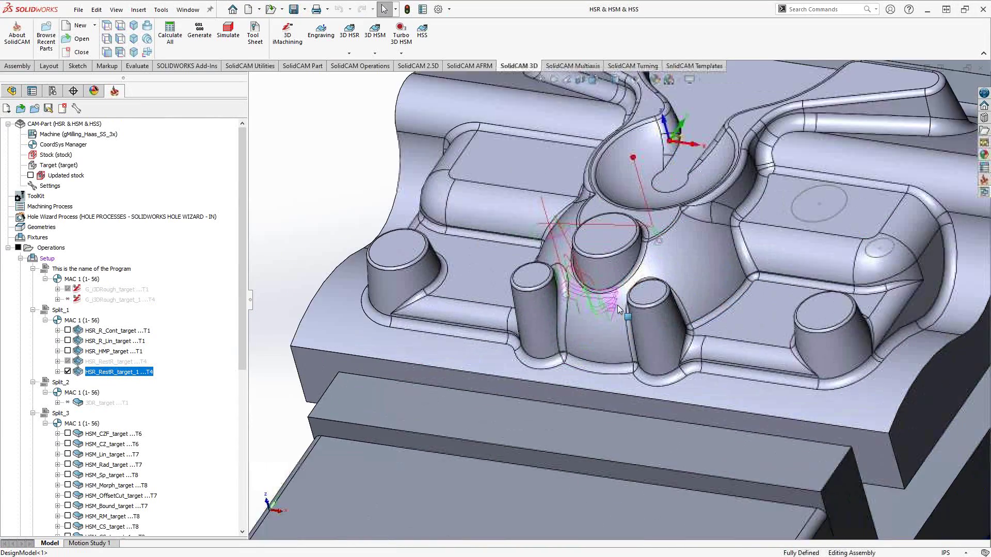
middle_click_drag(611, 299, 622, 367)
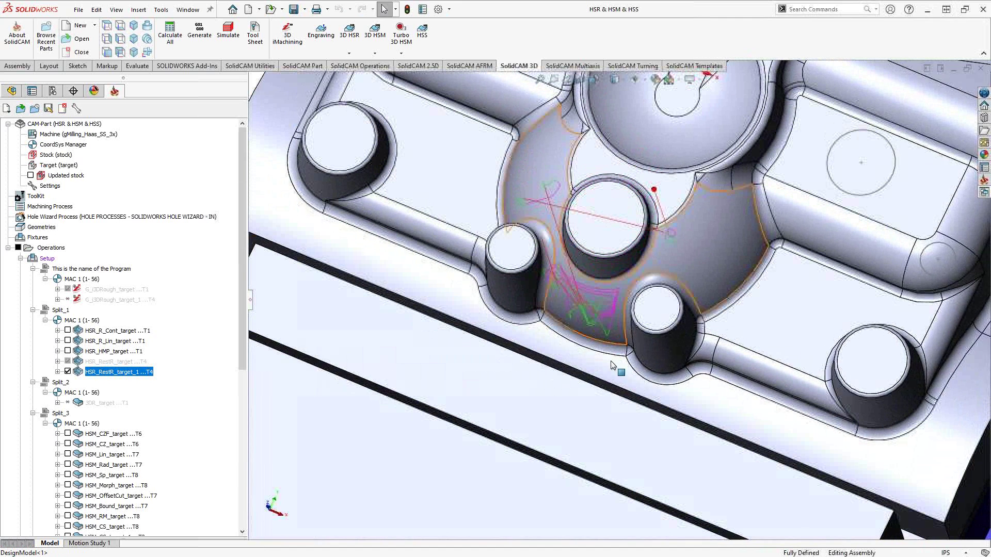
left_click(57, 372)
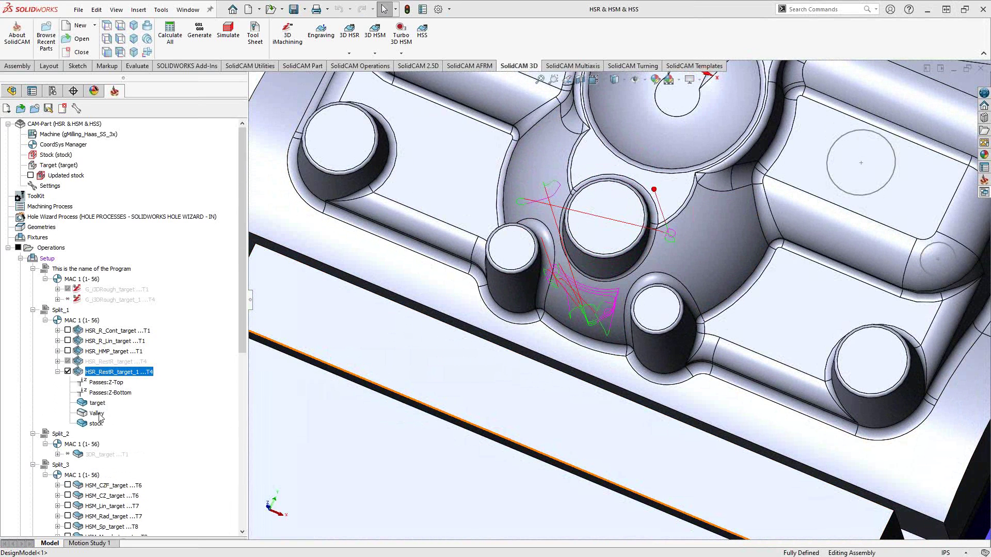
right_click(97, 415)
left_click(125, 423)
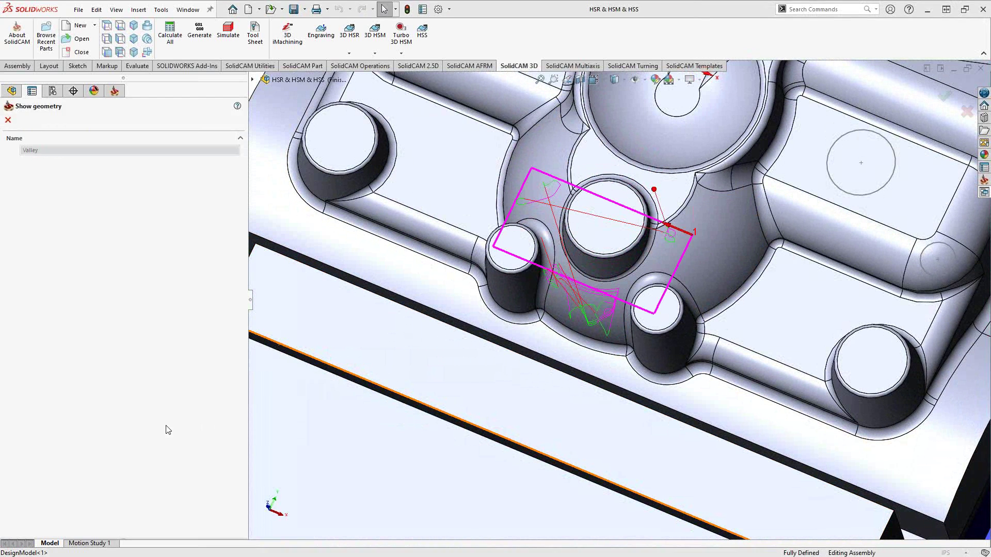
mouse_move(537, 286)
middle_mouse_down()
mouse_move(529, 321)
mouse_move(540, 279)
middle_mouse_up()
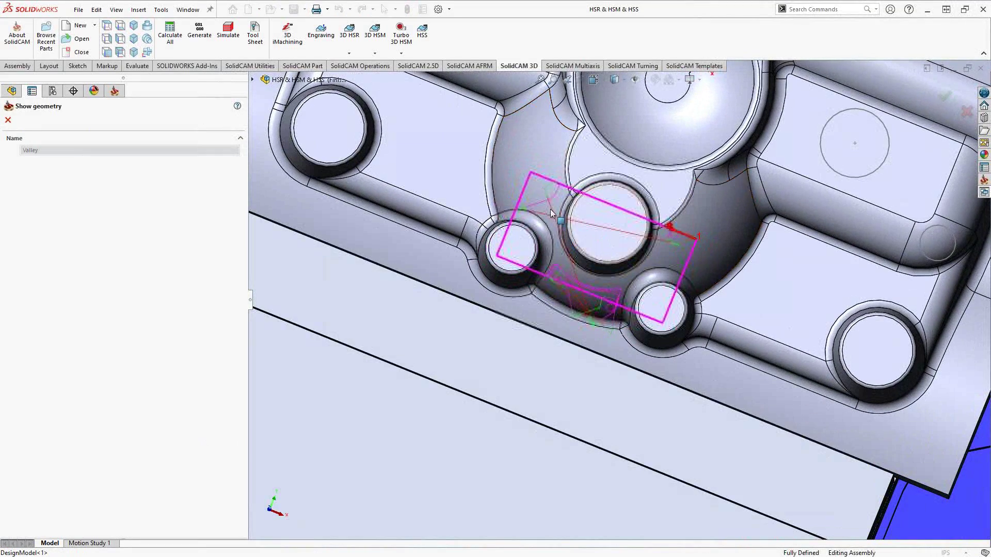
left_click(8, 119)
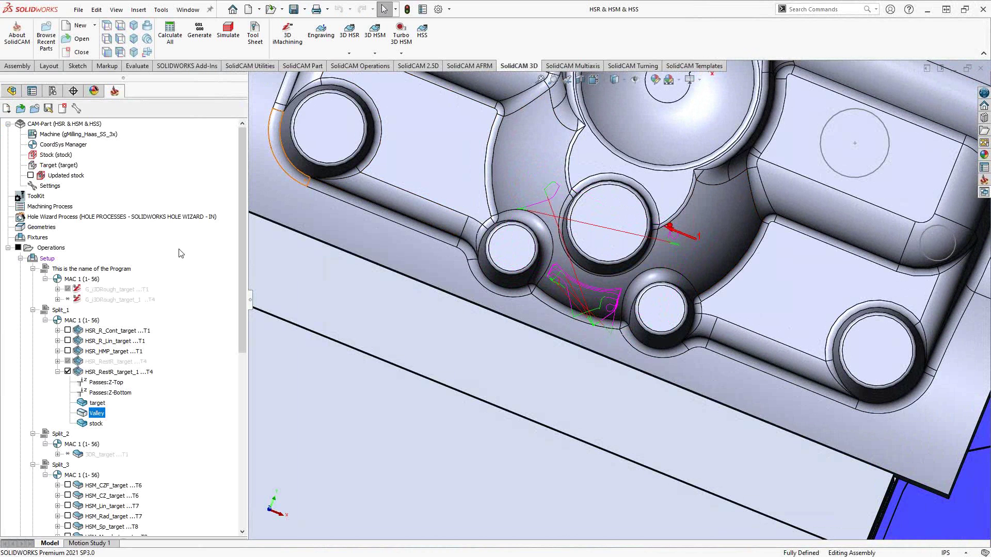
Hide the HSR_RestR_target_1 toolpath, collapse the operation's entries, and look over the whole part at an angle
left_click(67, 371)
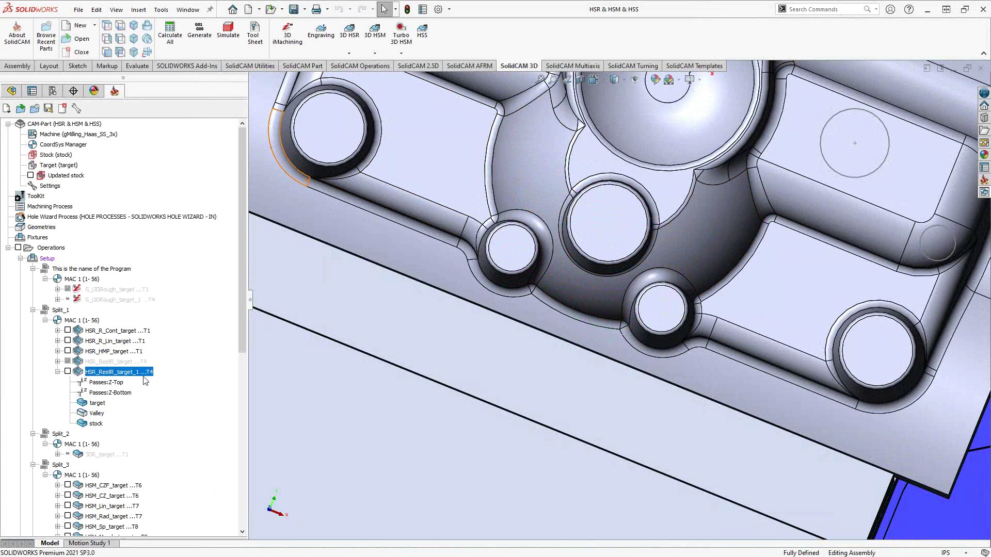
left_click(57, 372)
middle_click_drag(535, 382, 550, 340)
scroll(561, 324, "up", 6)
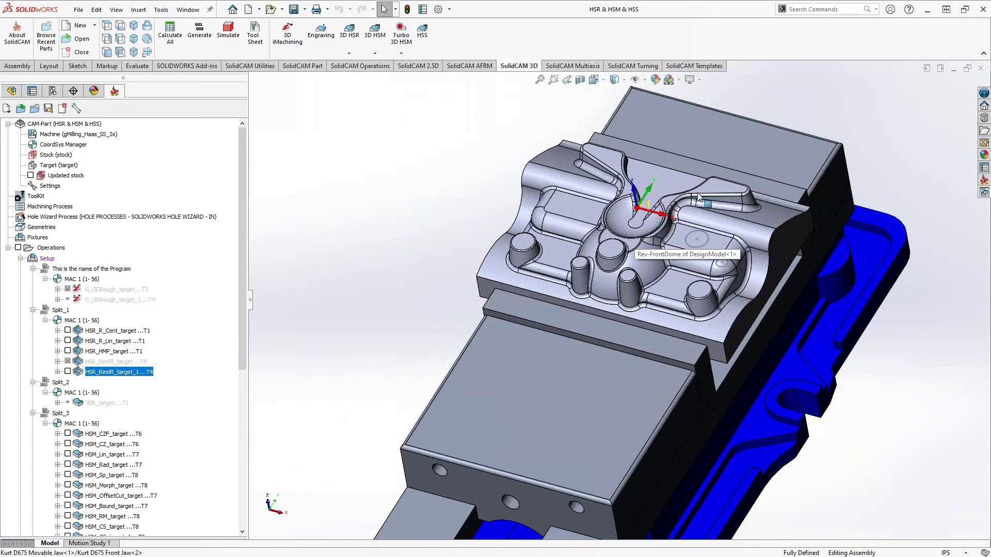
scroll(698, 192, "down", 3)
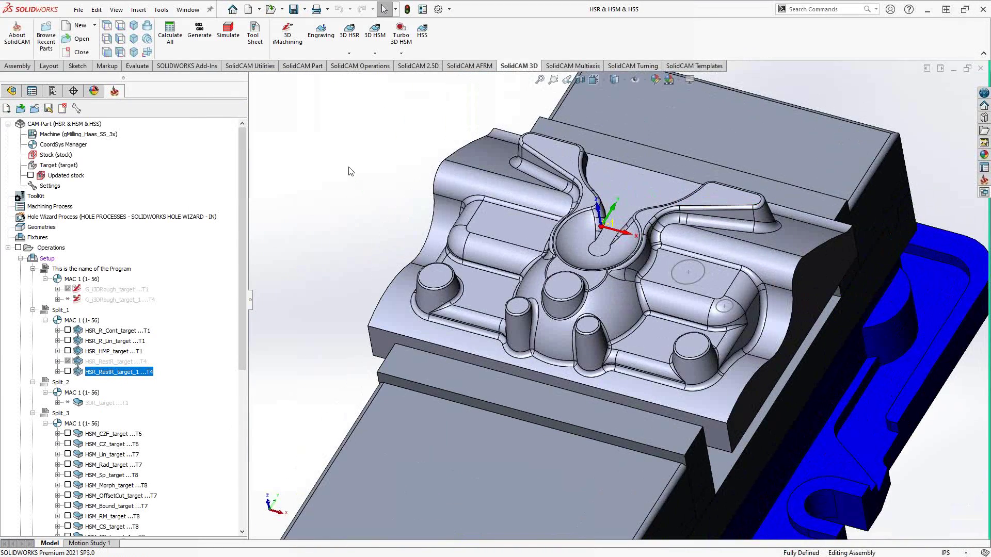